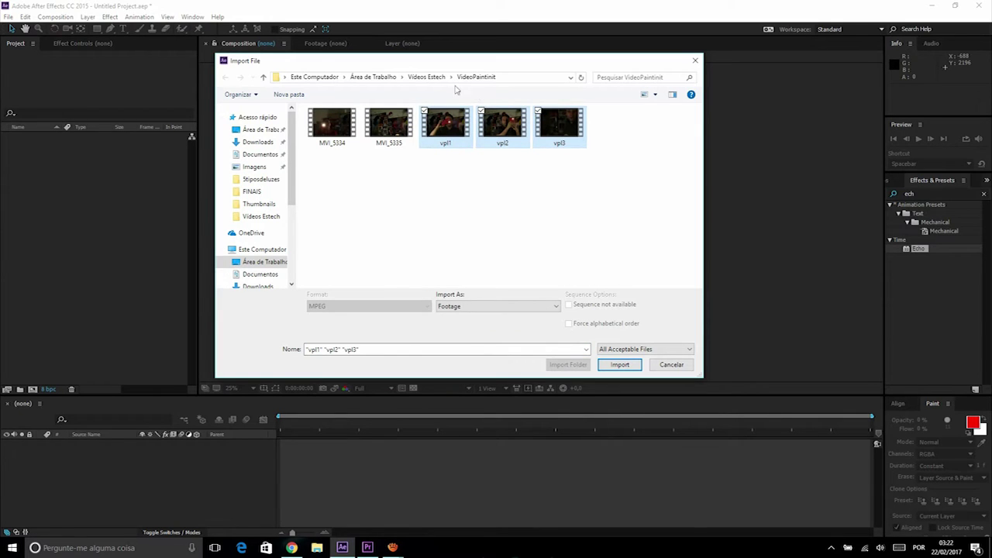
Step: Import the vpl1, vpl2 and vpl3 video clips and create a new composition from vpl1.mp4
{"action": "left_click", "coordinate": [621, 364]}
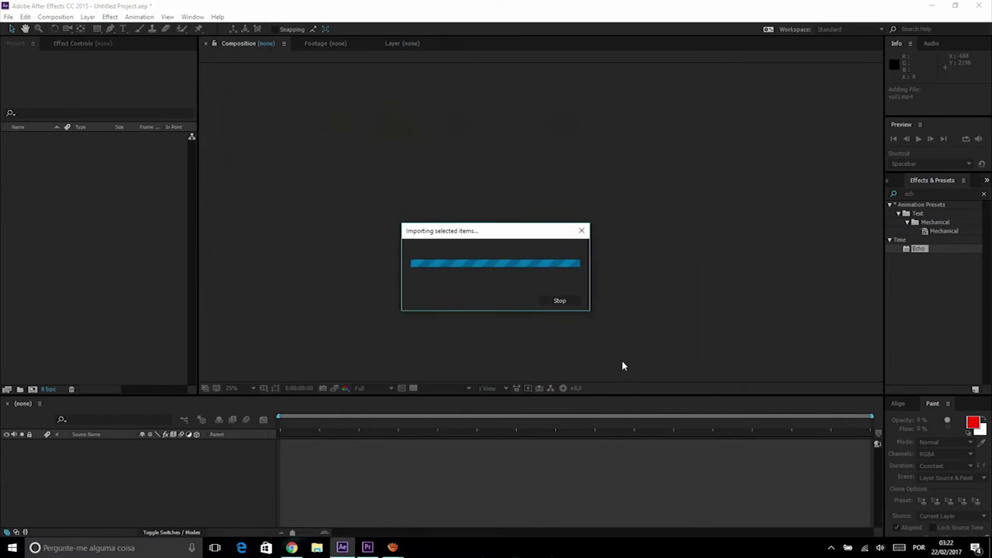
{"action": "left_click", "coordinate": [89, 248]}
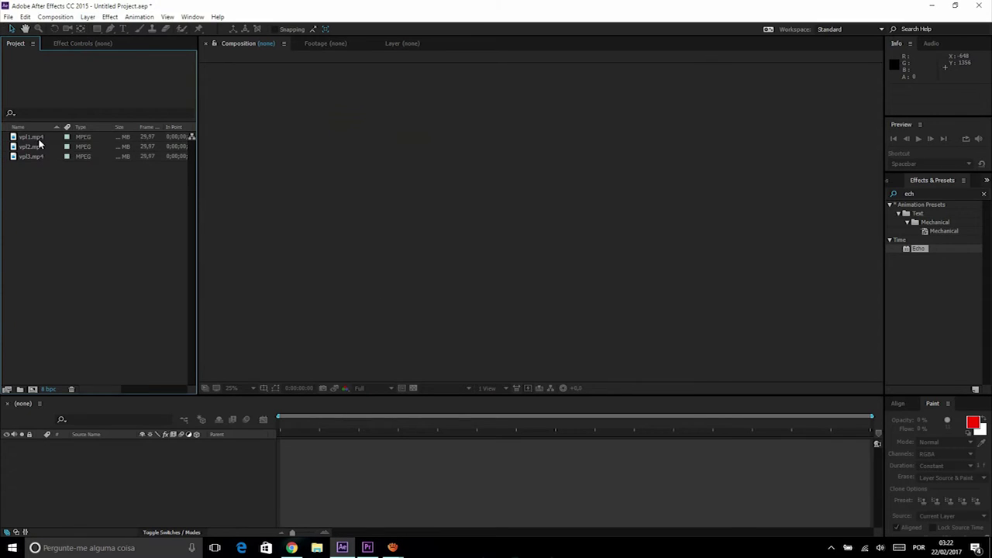
{"action": "left_click", "coordinate": [49, 139]}
{"action": "left_click_drag", "start_coordinate": [34, 140], "coordinate": [177, 472]}
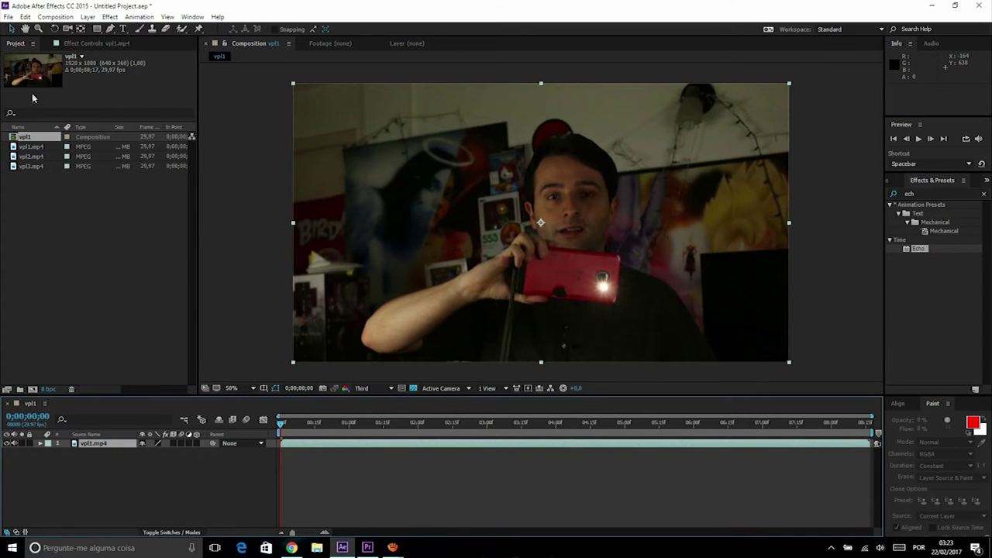
Step: Set the vpl1 composition's duration to 0;00;30;17
{"action": "left_click", "coordinate": [55, 17]}
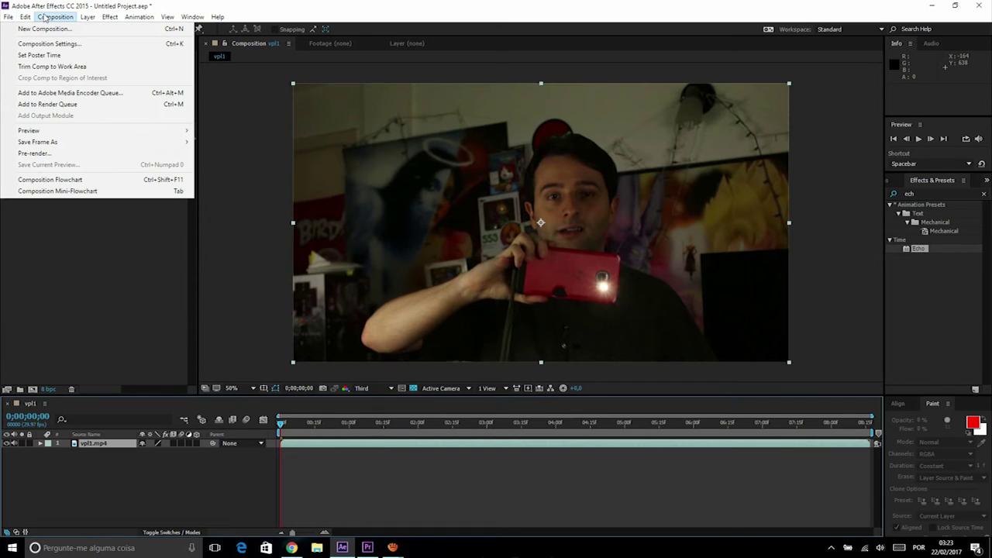
{"action": "left_click", "coordinate": [74, 44]}
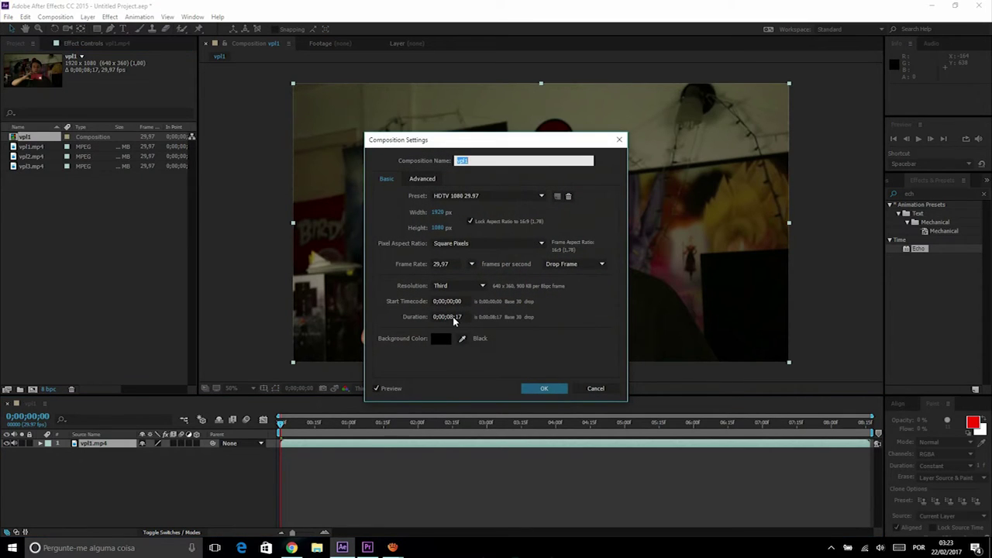
{"action": "double_click", "coordinate": [452, 317]}
{"action": "type", "text": "30"}
{"action": "left_click", "coordinate": [543, 389]}
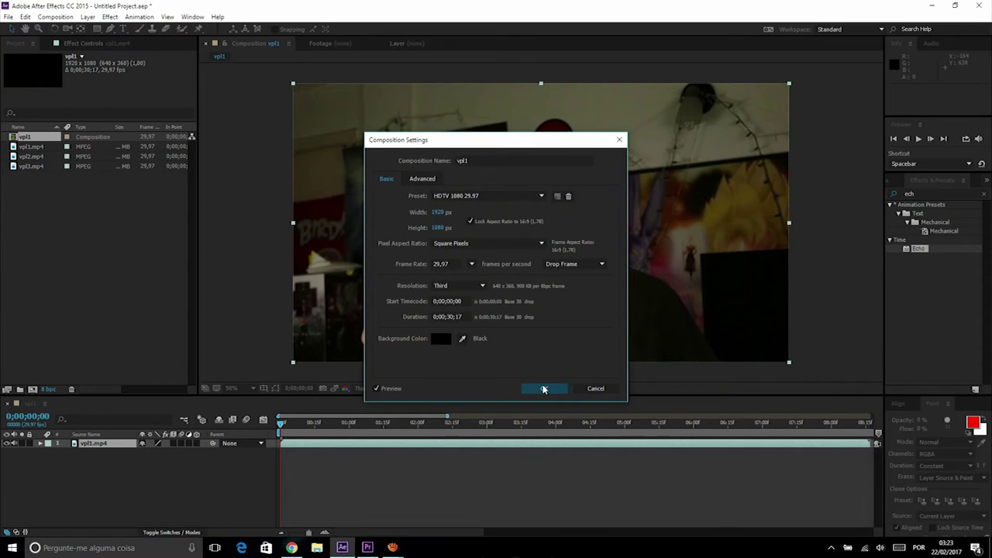
Step: Add vpl2.mp4 and vpl3.mp4 below the vpl1.mp4 layer and arrange the three clips one after another in time, with vpl3.mp4 starting at 0;00;21;00
{"action": "left_click_drag", "start_coordinate": [425, 534], "coordinate": [353, 501]}
{"action": "scroll", "coordinate": [389, 500], "scroll_direction": "down", "scroll_amount": 6}
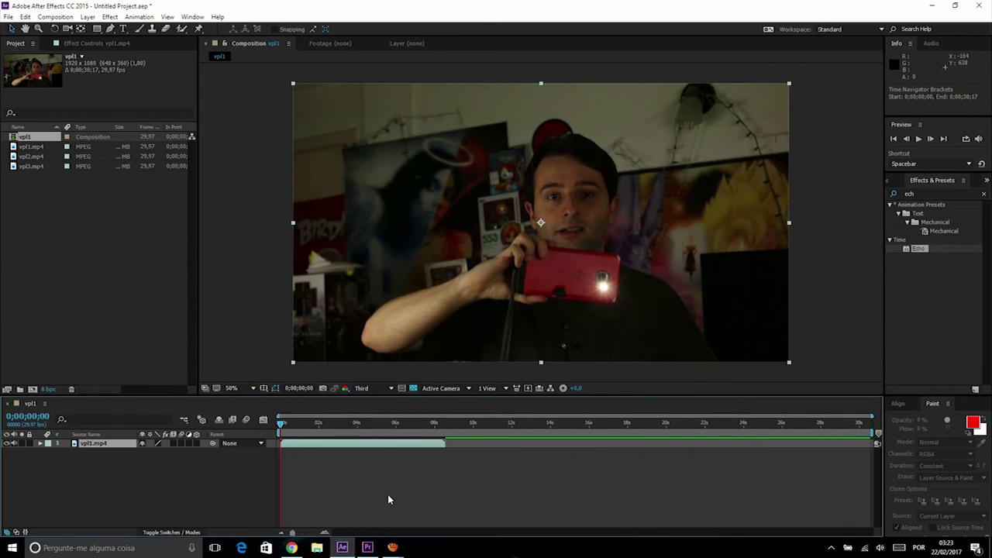
{"action": "scroll", "coordinate": [389, 500], "scroll_direction": "up", "scroll_amount": 2}
{"action": "scroll", "coordinate": [389, 500], "scroll_direction": "down", "scroll_amount": 2}
{"action": "left_click_drag", "start_coordinate": [33, 161], "coordinate": [129, 480]}
{"action": "left_click_drag", "start_coordinate": [47, 169], "coordinate": [132, 473]}
{"action": "left_click_drag", "start_coordinate": [337, 456], "coordinate": [493, 461]}
{"action": "left_click_drag", "start_coordinate": [328, 463], "coordinate": [731, 466]}
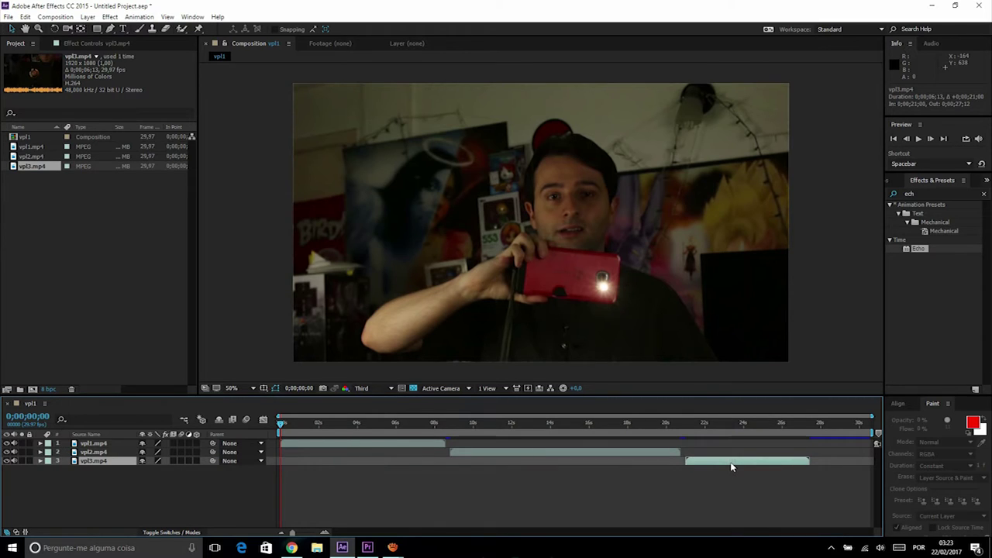
{"action": "left_click_drag", "start_coordinate": [731, 465], "coordinate": [730, 466]}
Step: Scrub through the first two seconds of vpl1.mp4 to examine the phone light's movement, and return to the start
{"action": "left_click", "coordinate": [288, 422]}
{"action": "left_click_drag", "start_coordinate": [288, 422], "coordinate": [318, 422]}
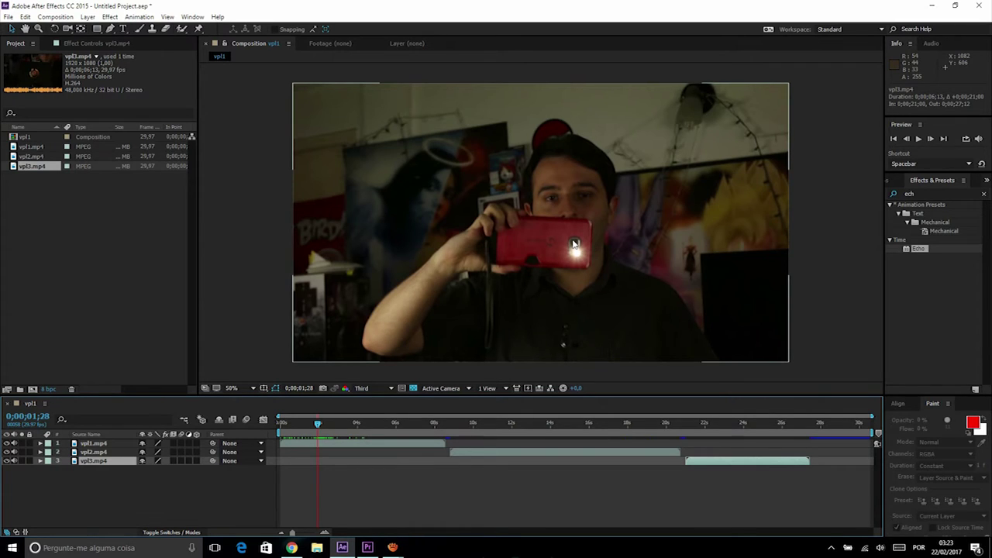
{"action": "left_click", "coordinate": [368, 518]}
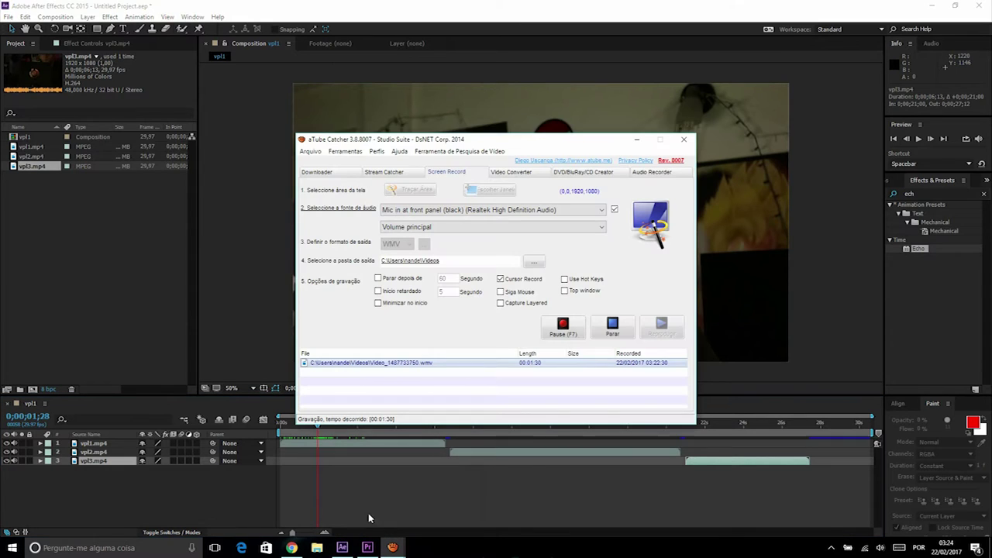
{"action": "left_click", "coordinate": [636, 139]}
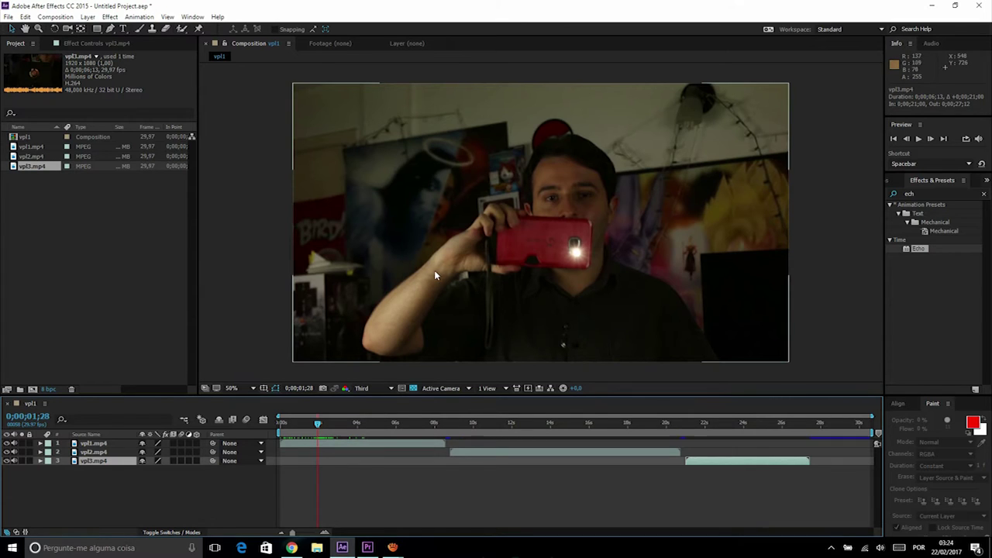
{"action": "left_click_drag", "start_coordinate": [319, 423], "coordinate": [265, 423]}
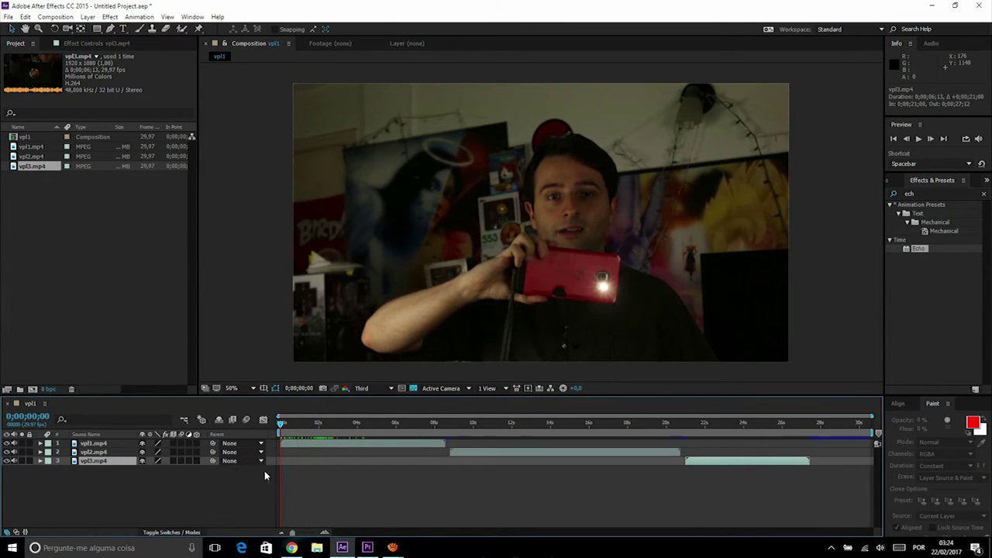
Step: Duplicate the vpl1.mp4 layer and hide the video of the lower copy
{"action": "left_click", "coordinate": [96, 443]}
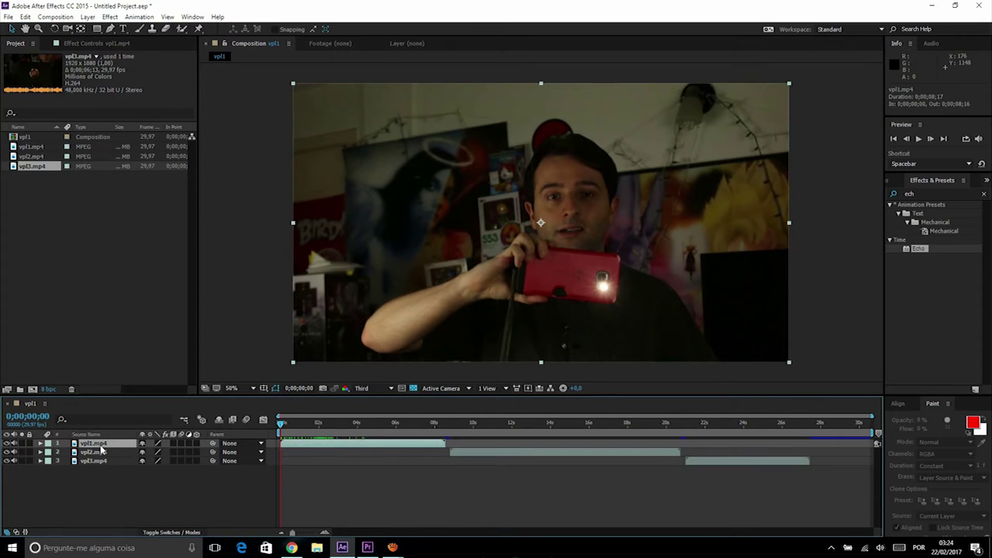
{"action": "key", "text": "ctrl+d"}
{"action": "left_click", "coordinate": [339, 424]}
{"action": "left_click_drag", "start_coordinate": [339, 424], "coordinate": [269, 433]}
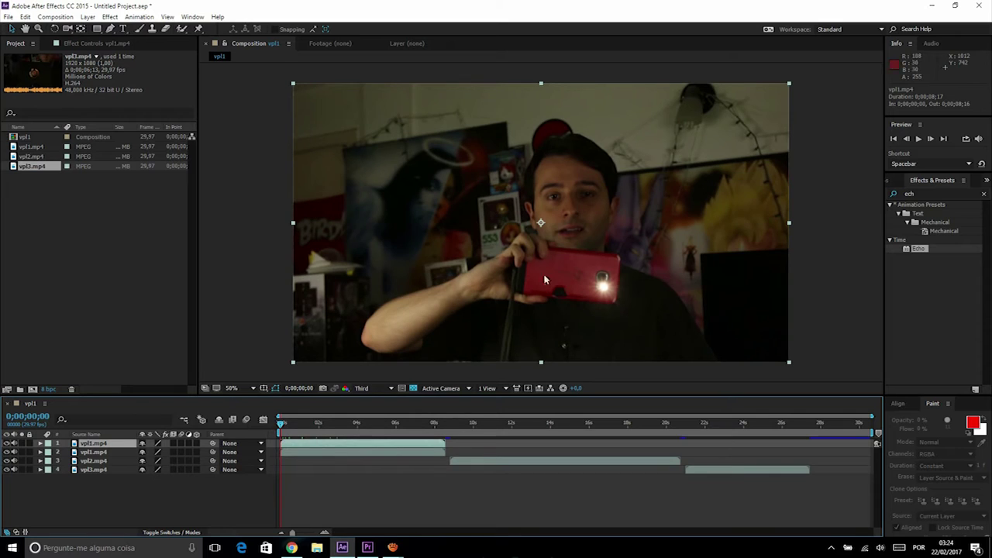
{"action": "mouse_move", "coordinate": [393, 547]}
{"action": "left_click", "coordinate": [418, 500]}
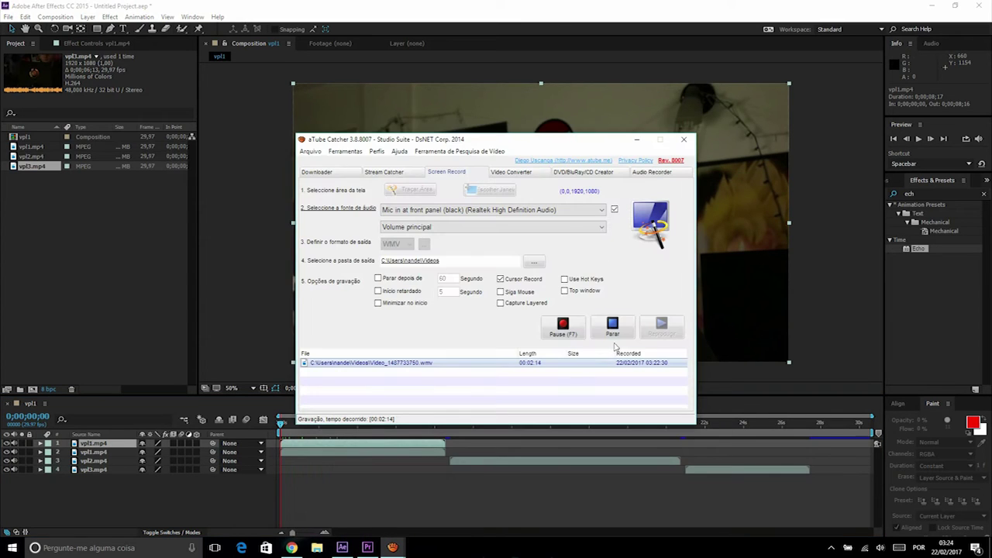
{"action": "left_click", "coordinate": [515, 12]}
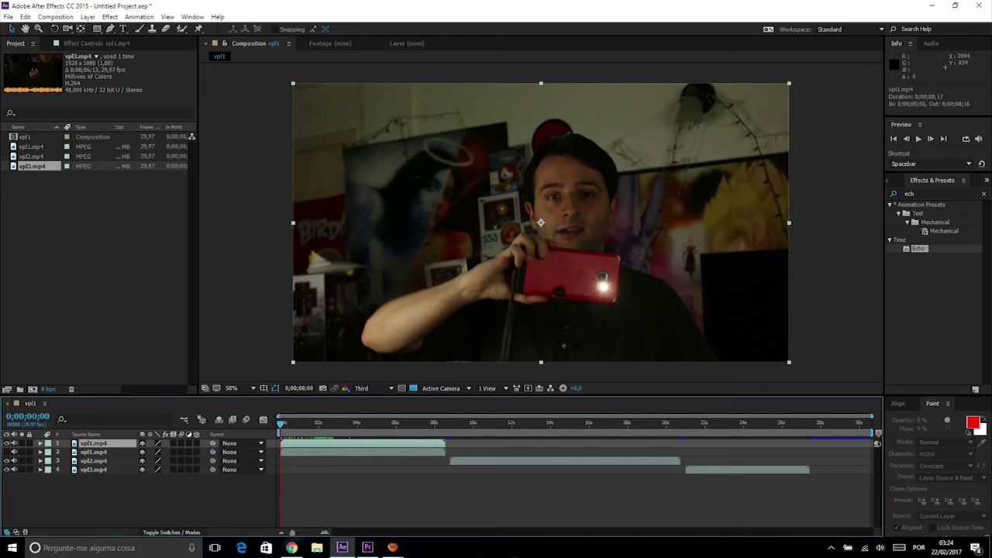
Step: Find the Levels effect and apply it to the upper vpl1.mp4 layer
{"action": "left_click", "coordinate": [899, 193]}
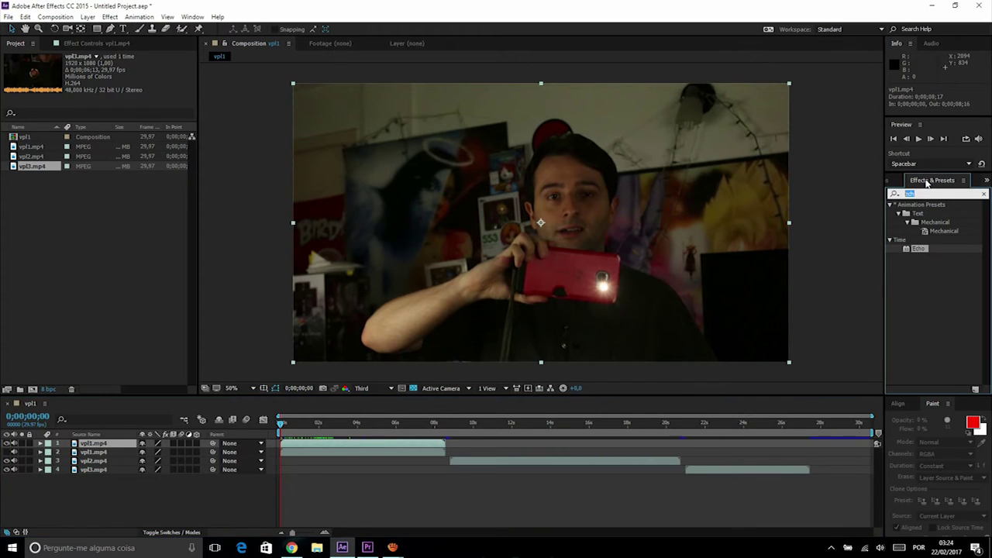
{"action": "type", "text": "level"}
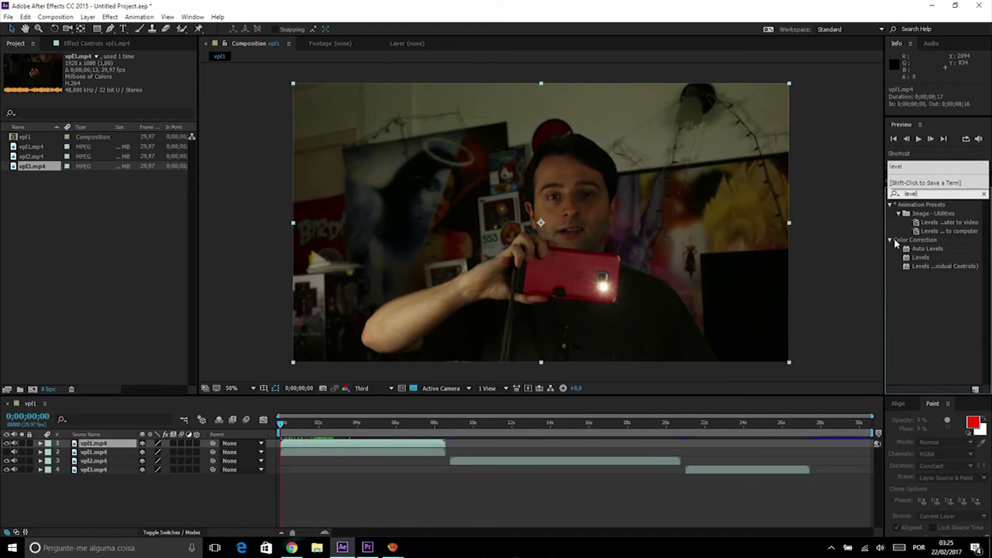
{"action": "left_click", "coordinate": [917, 259]}
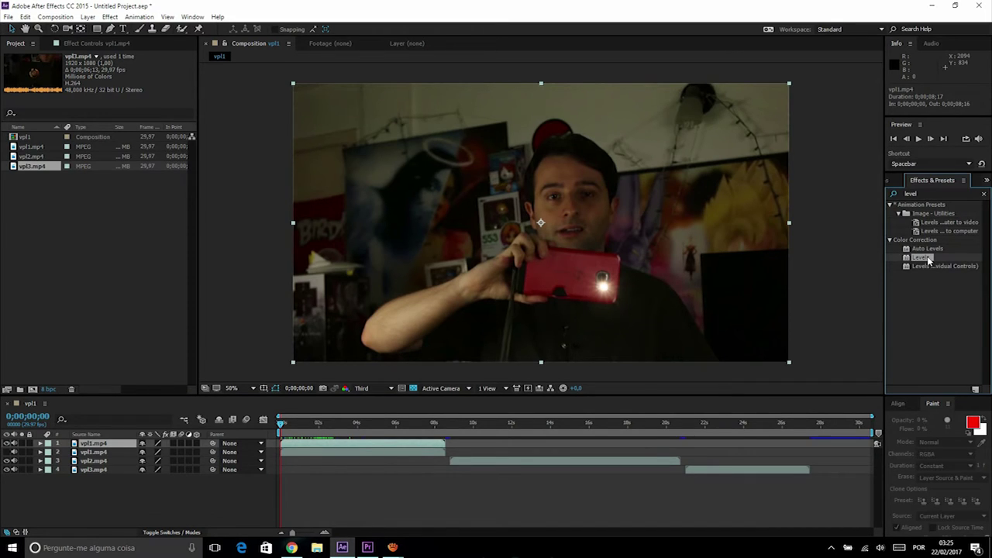
{"action": "left_click_drag", "start_coordinate": [927, 261], "coordinate": [391, 449]}
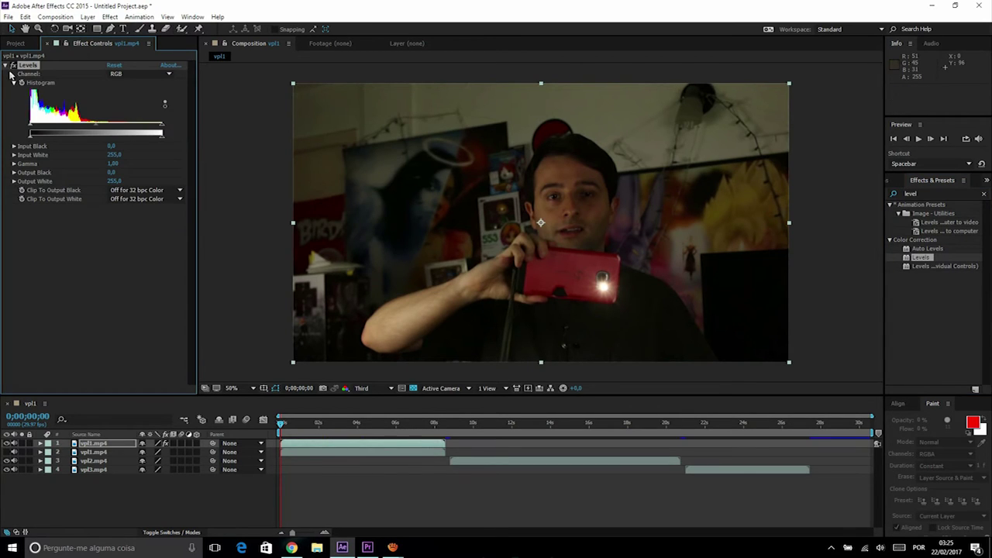
Step: Set the Levels Input Black to 165.7 and Gamma to 0.46 to isolate the light, checking it over the first second
{"action": "left_click_drag", "start_coordinate": [111, 146], "coordinate": [126, 144]}
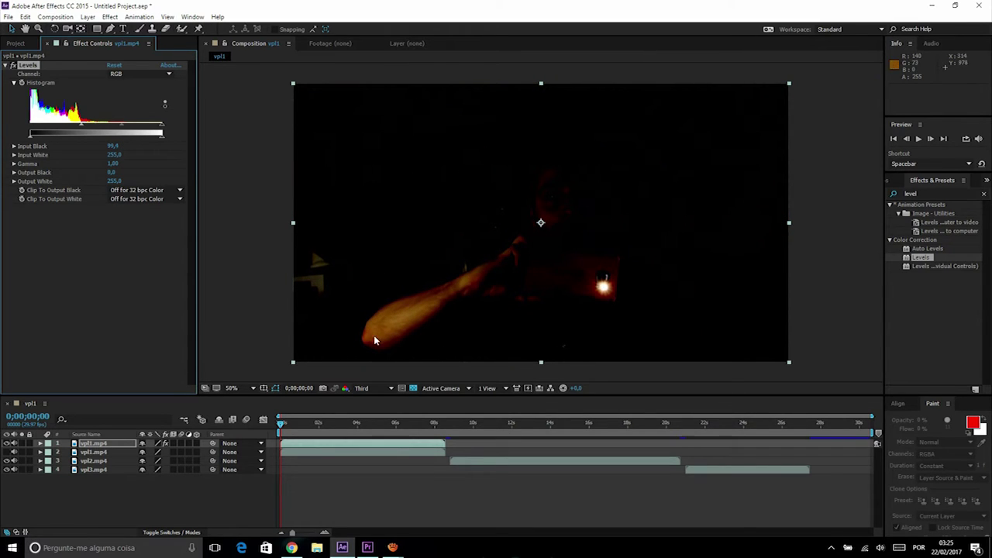
{"action": "left_click_drag", "start_coordinate": [110, 147], "coordinate": [126, 142]}
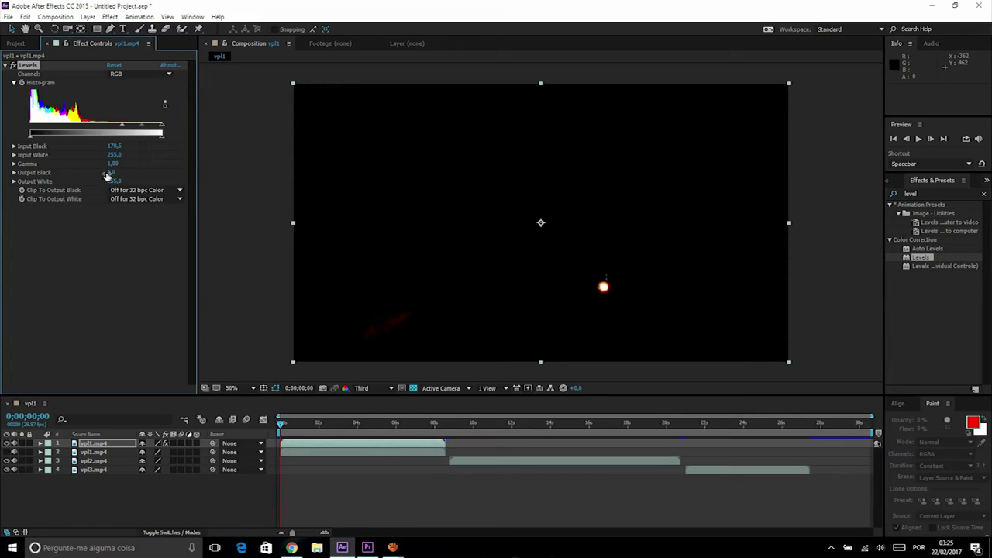
{"action": "mouse_move", "coordinate": [100, 163]}
{"action": "left_mouse_down"}
{"action": "mouse_move", "coordinate": [82, 162]}
{"action": "mouse_move", "coordinate": [112, 146]}
{"action": "left_mouse_up"}
{"action": "left_click_drag", "start_coordinate": [286, 423], "coordinate": [298, 423]}
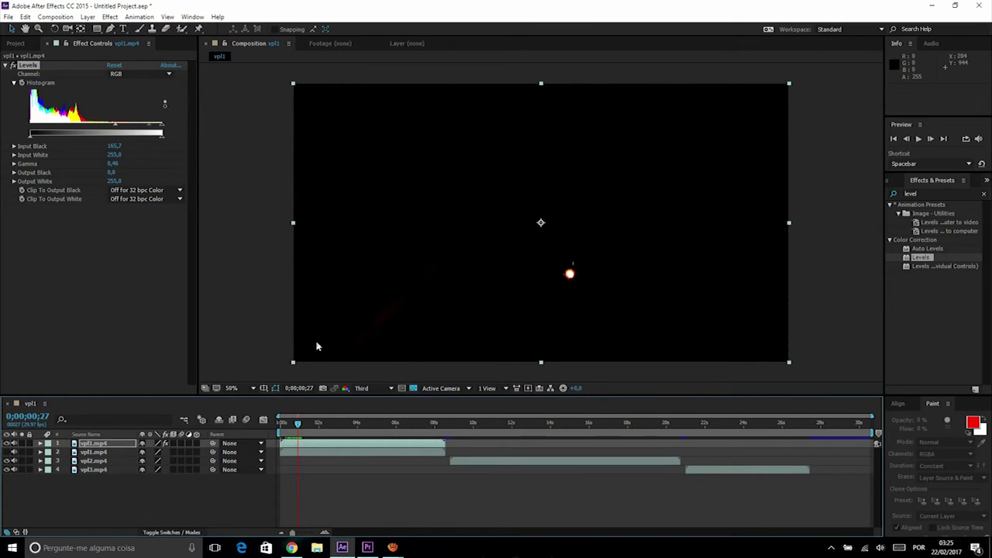
{"action": "left_click_drag", "start_coordinate": [301, 424], "coordinate": [279, 425]}
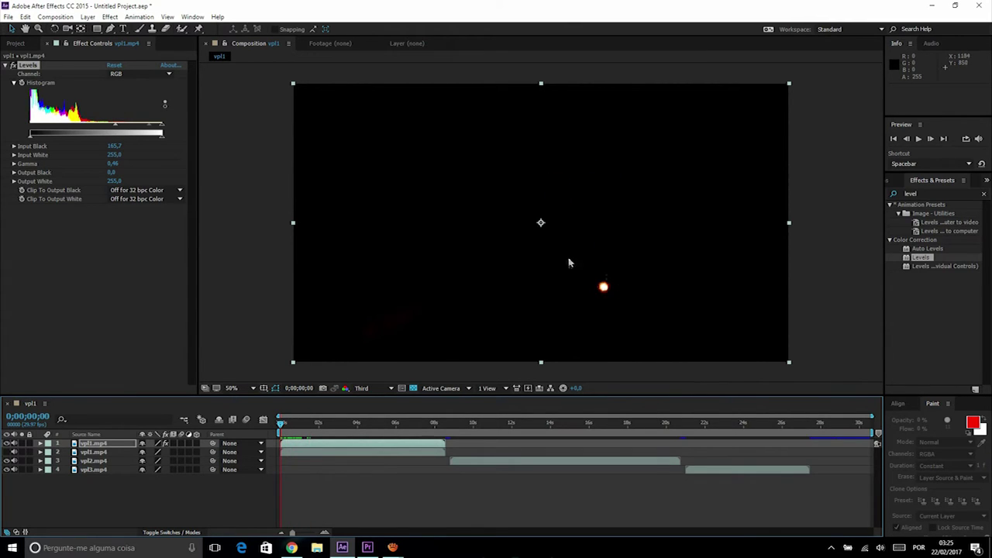
Step: Find the Echo effect and apply it to the upper vpl1.mp4 layer
{"action": "left_click", "coordinate": [936, 197]}
{"action": "type", "text": "ec"}
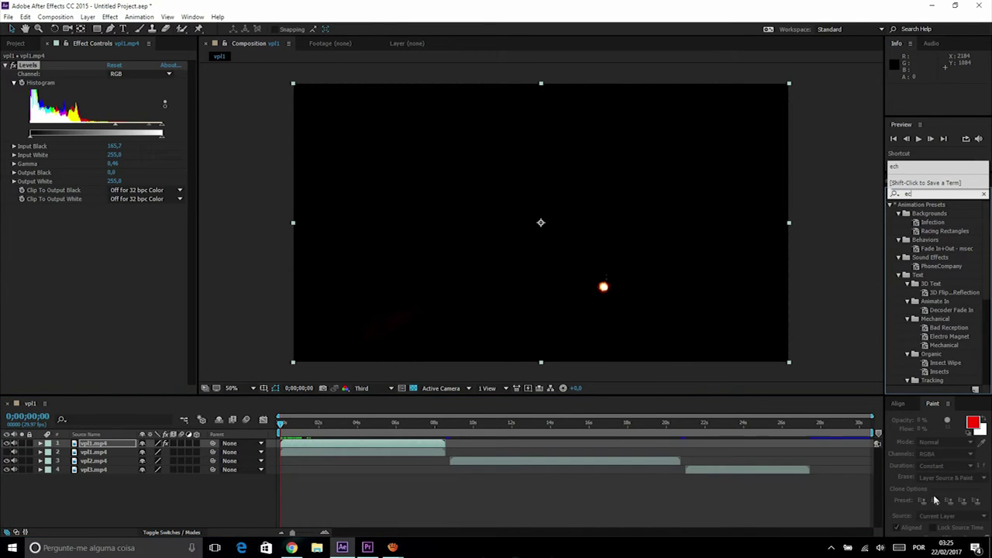
{"action": "left_click", "coordinate": [899, 547]}
{"action": "left_click", "coordinate": [482, 444]}
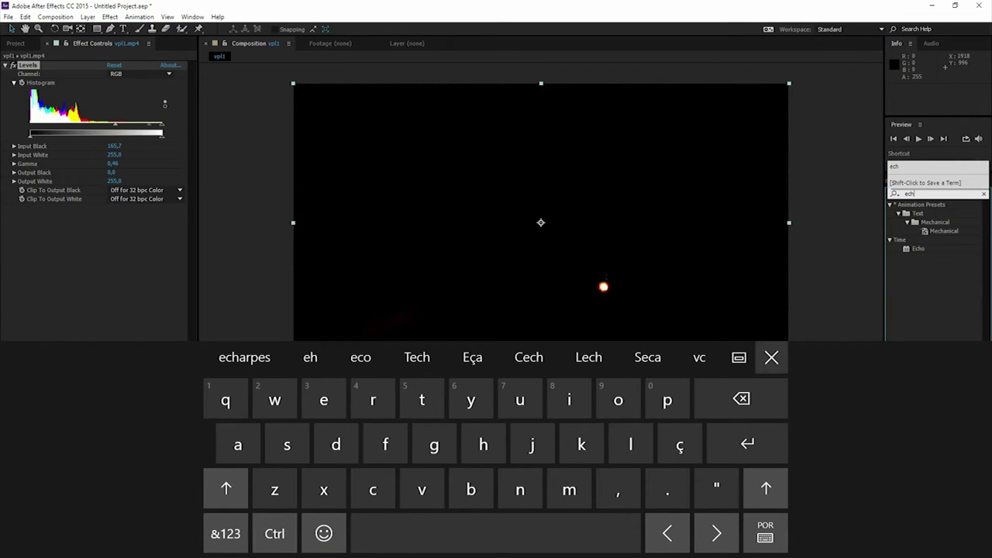
{"action": "left_click", "coordinate": [771, 357]}
{"action": "left_click", "coordinate": [921, 248]}
{"action": "left_click_drag", "start_coordinate": [922, 249], "coordinate": [354, 445]}
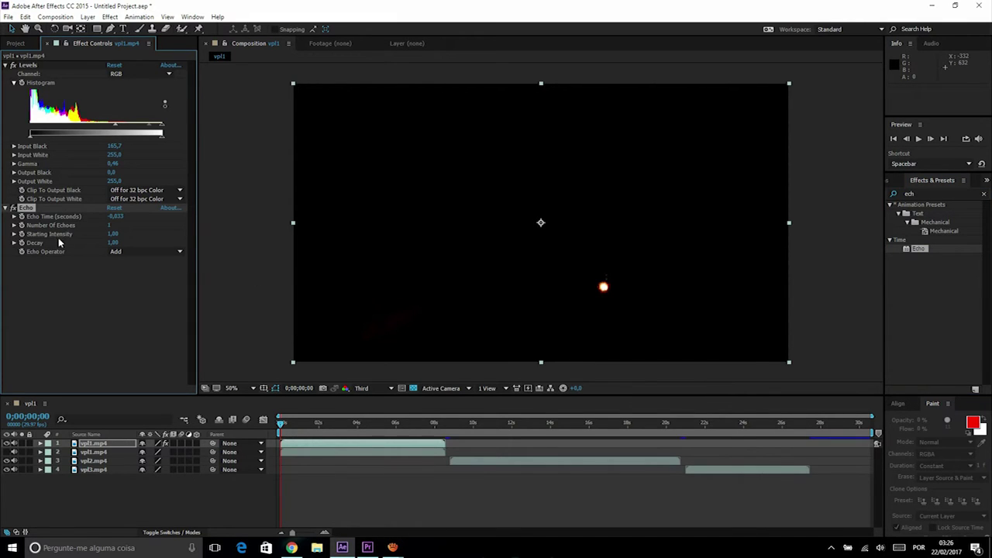
Step: Set the Echo Operator to Maximum and the Number Of Echoes to 221
{"action": "left_click", "coordinate": [145, 255]}
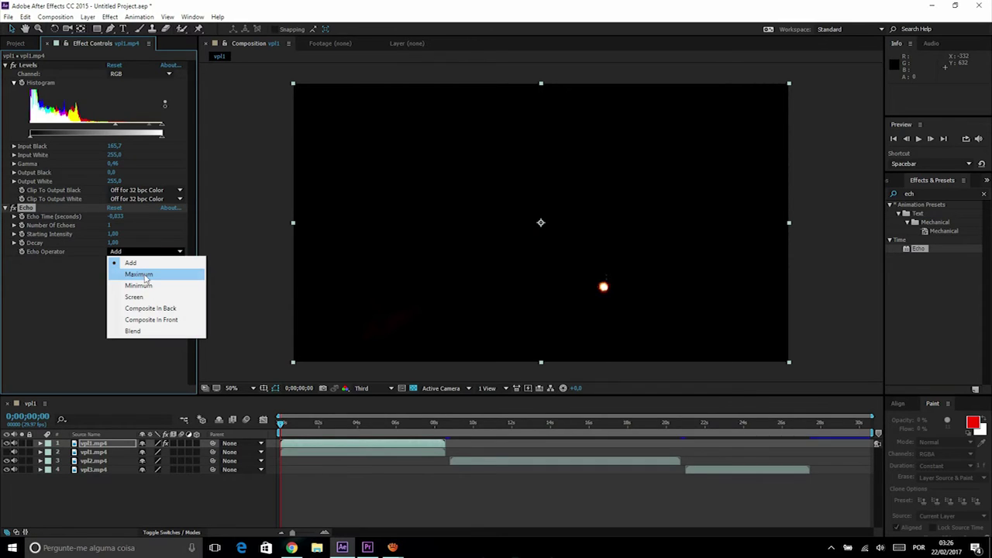
{"action": "left_click", "coordinate": [139, 274]}
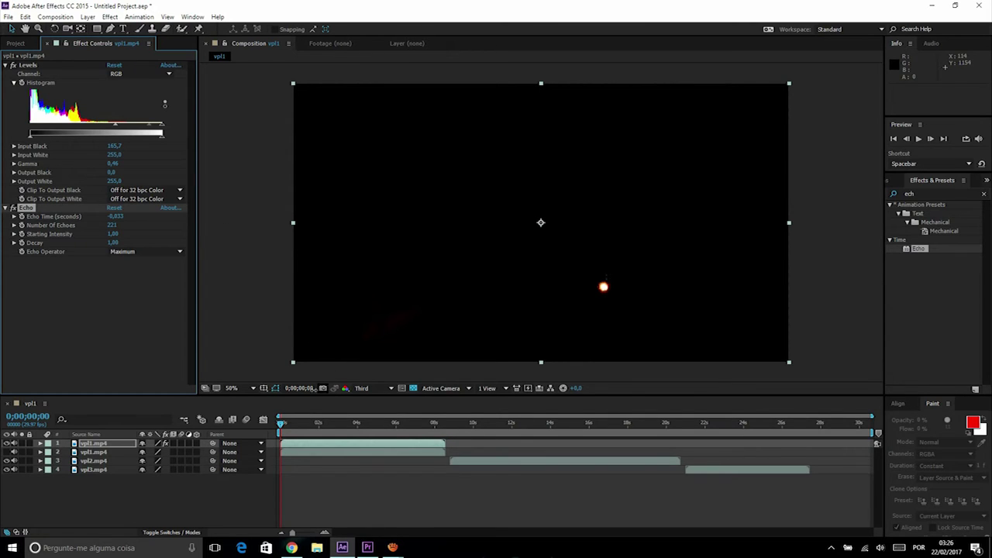
{"action": "left_click_drag", "start_coordinate": [284, 425], "coordinate": [264, 422]}
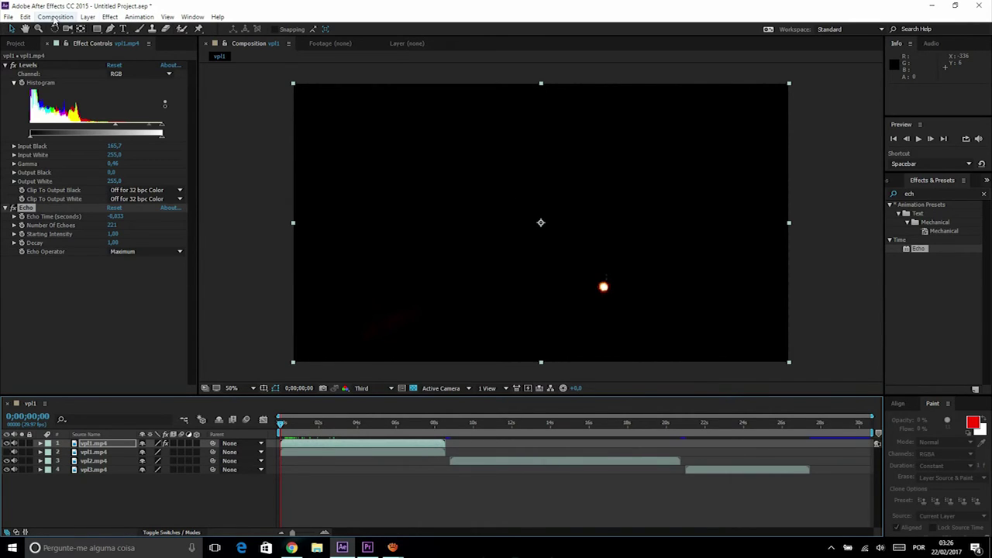
Step: Set the upper vpl1.mp4 layer's blending mode to Screen and show the lower vpl1.mp4 copy again
{"action": "left_click", "coordinate": [88, 17]}
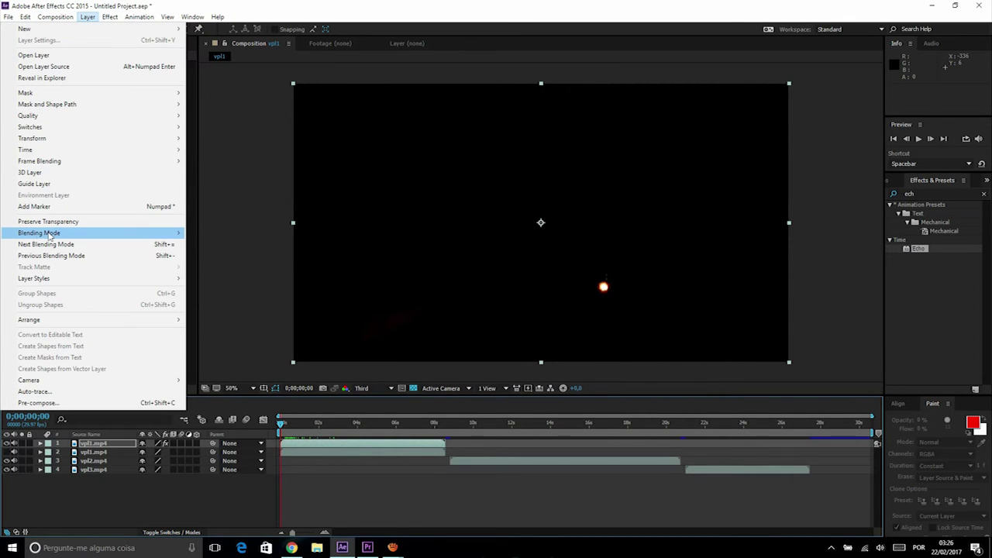
{"action": "mouse_move", "coordinate": [51, 237]}
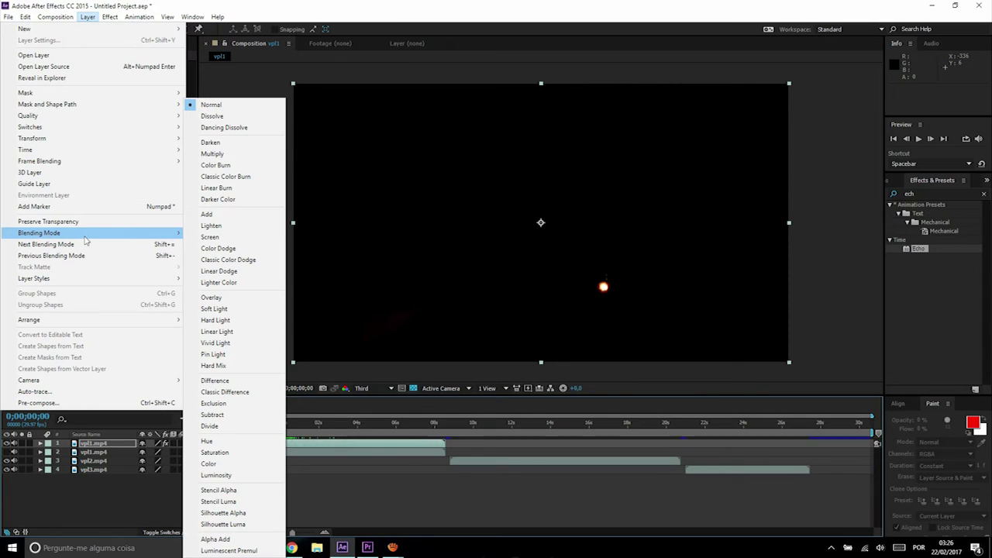
{"action": "left_click", "coordinate": [214, 236]}
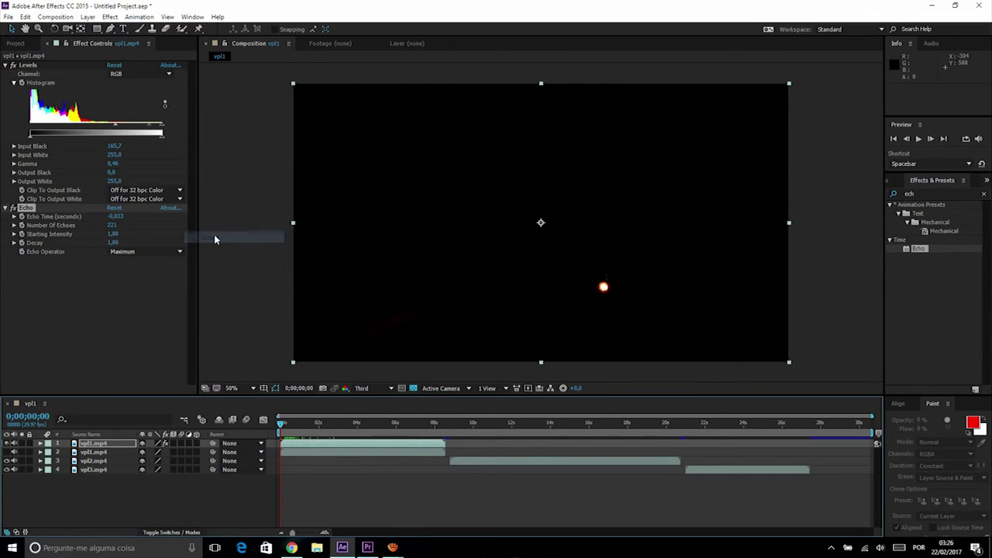
{"action": "left_click", "coordinate": [7, 452]}
Step: Play the composition from the start to examine the light trail over the footage
{"action": "mouse_move", "coordinate": [281, 425]}
{"action": "left_mouse_down"}
{"action": "mouse_move", "coordinate": [359, 423]}
{"action": "mouse_move", "coordinate": [294, 416]}
{"action": "mouse_move", "coordinate": [281, 431]}
{"action": "left_mouse_up"}
{"action": "key", "text": "space"}
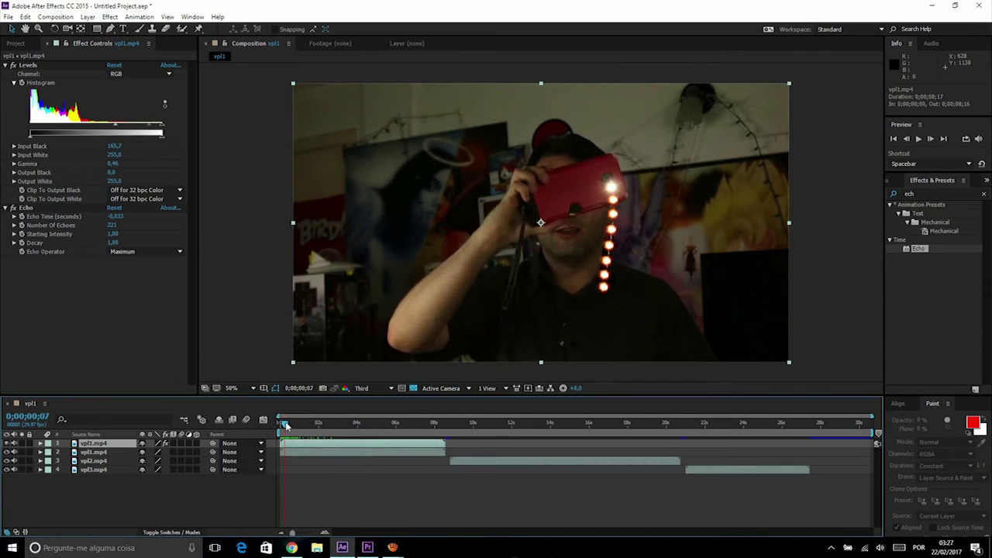
{"action": "key", "text": "space"}
{"action": "key", "text": "space"}
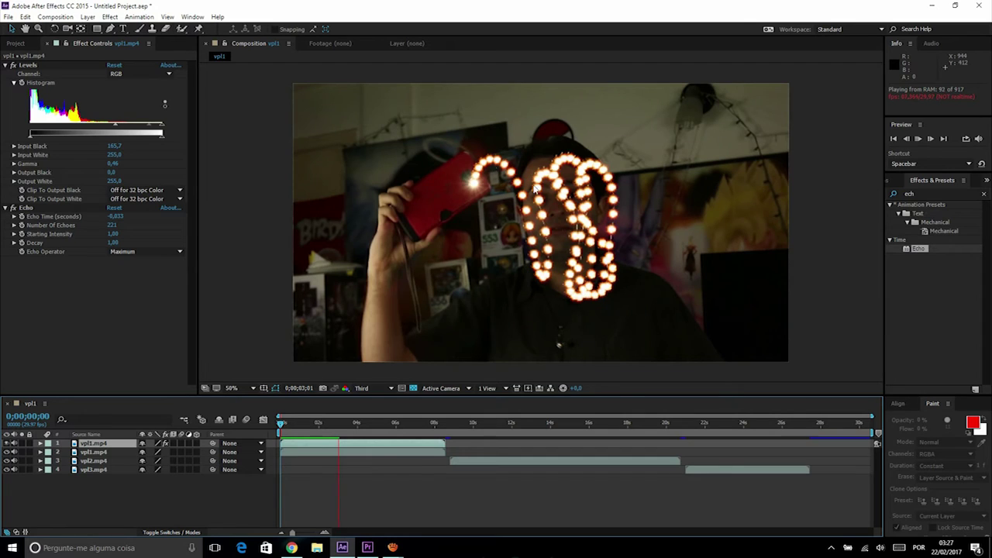
Step: Replay the light trail from the start of the composition and stop at 0;00;02;03
{"action": "left_click", "coordinate": [314, 423]}
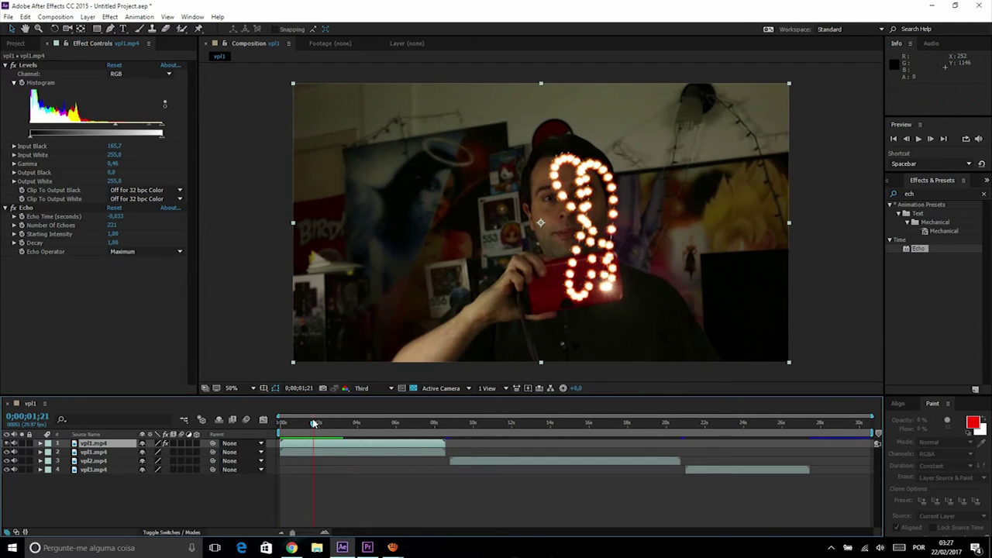
{"action": "left_click_drag", "start_coordinate": [314, 422], "coordinate": [248, 420]}
{"action": "key", "text": "space"}
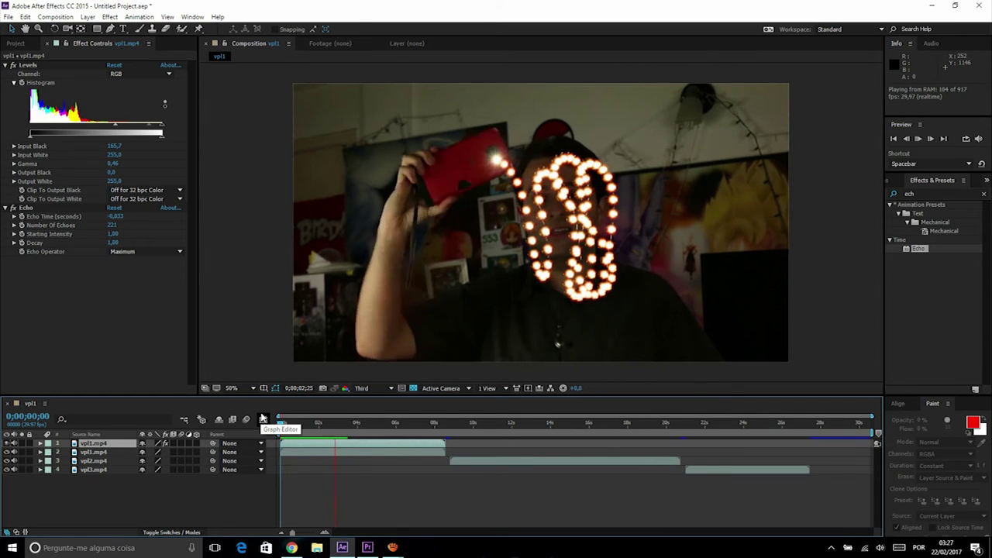
{"action": "left_click", "coordinate": [322, 422]}
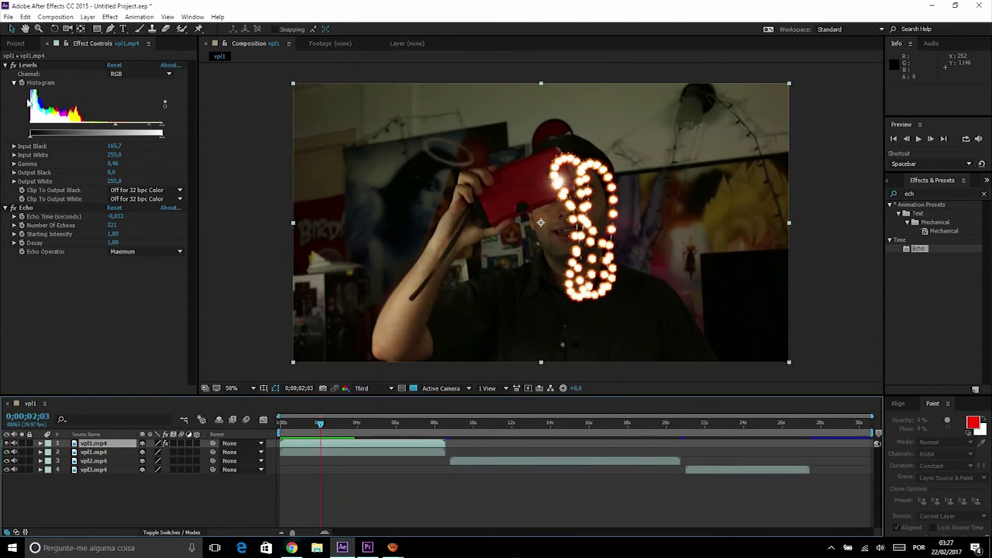
Step: Test other Levels Input White and Output Black values on the upper vpl1.mp4 layer, undoing back to Input White 244,8 and Output Black 0
{"action": "mouse_move", "coordinate": [114, 155]}
{"action": "left_mouse_down"}
{"action": "mouse_move", "coordinate": [106, 152]}
{"action": "mouse_move", "coordinate": [125, 150]}
{"action": "mouse_move", "coordinate": [106, 150]}
{"action": "mouse_move", "coordinate": [117, 154]}
{"action": "mouse_move", "coordinate": [117, 173]}
{"action": "mouse_move", "coordinate": [136, 168]}
{"action": "mouse_move", "coordinate": [105, 169]}
{"action": "left_mouse_up"}
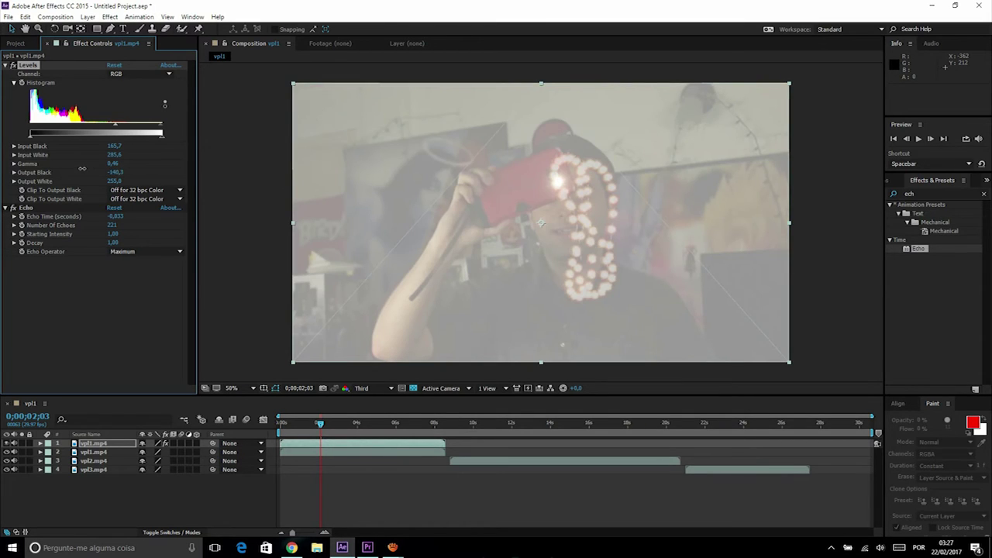
{"action": "left_click", "coordinate": [117, 173]}
{"action": "type", "text": "0"}
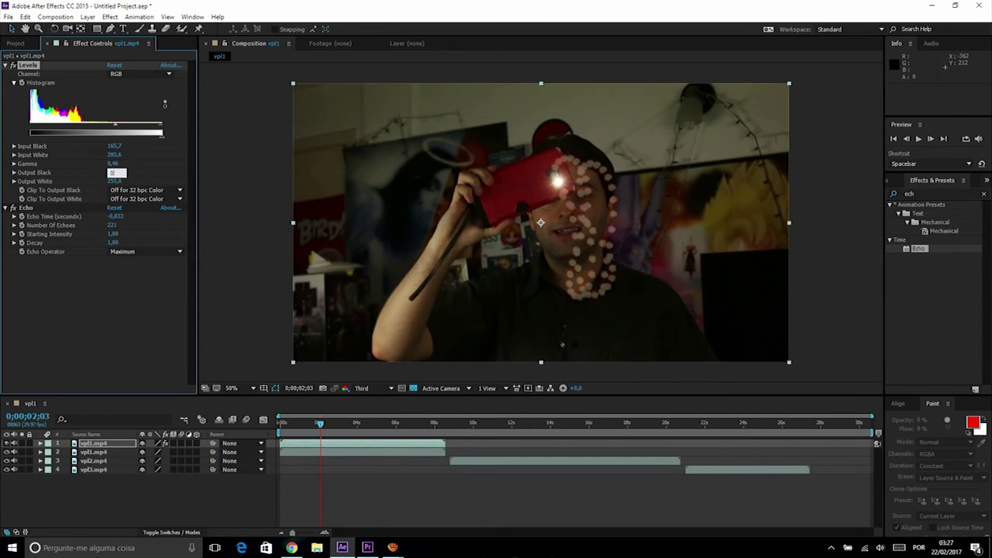
{"action": "left_click", "coordinate": [116, 156]}
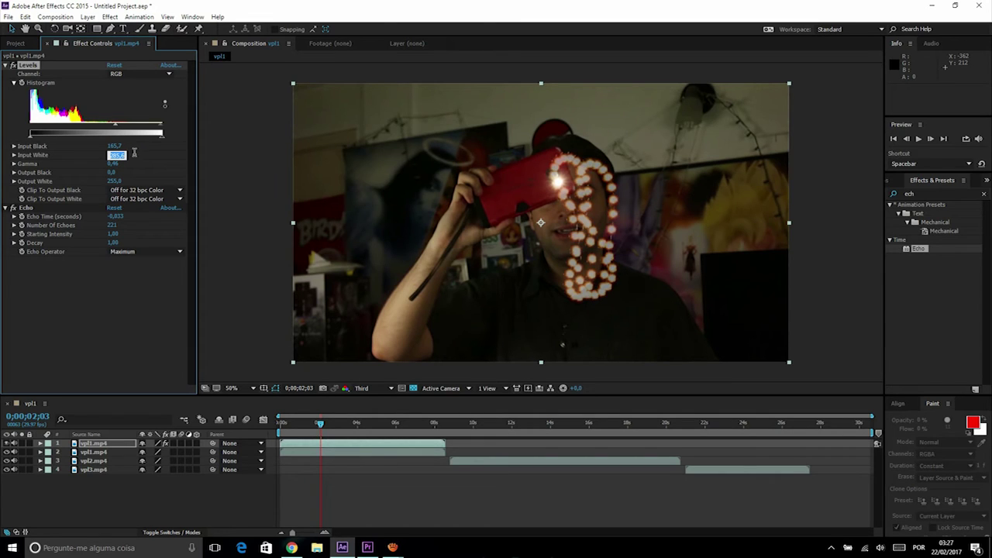
{"action": "left_click", "coordinate": [400, 500]}
{"action": "key", "text": "ctrl+z"}
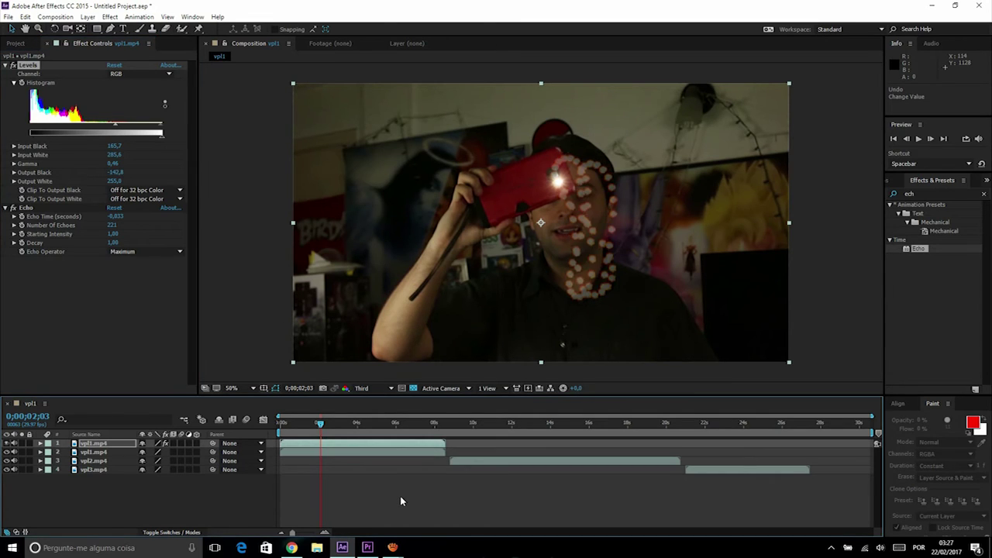
{"action": "key", "text": "ctrl+shift+z"}
{"action": "key", "text": "ctrl+shift+z"}
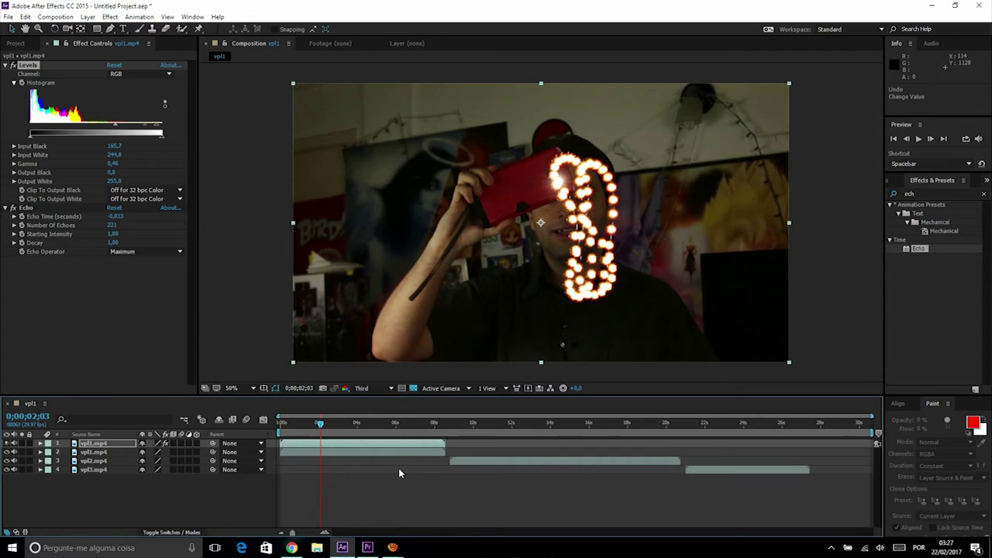
Step: Duplicate the vpl2.mp4 layer and hide its lower copy, with the playhead at 0;00;11;10
{"action": "mouse_move", "coordinate": [332, 428]}
{"action": "left_mouse_down"}
{"action": "mouse_move", "coordinate": [544, 426]}
{"action": "mouse_move", "coordinate": [479, 425]}
{"action": "mouse_move", "coordinate": [499, 421]}
{"action": "left_mouse_up"}
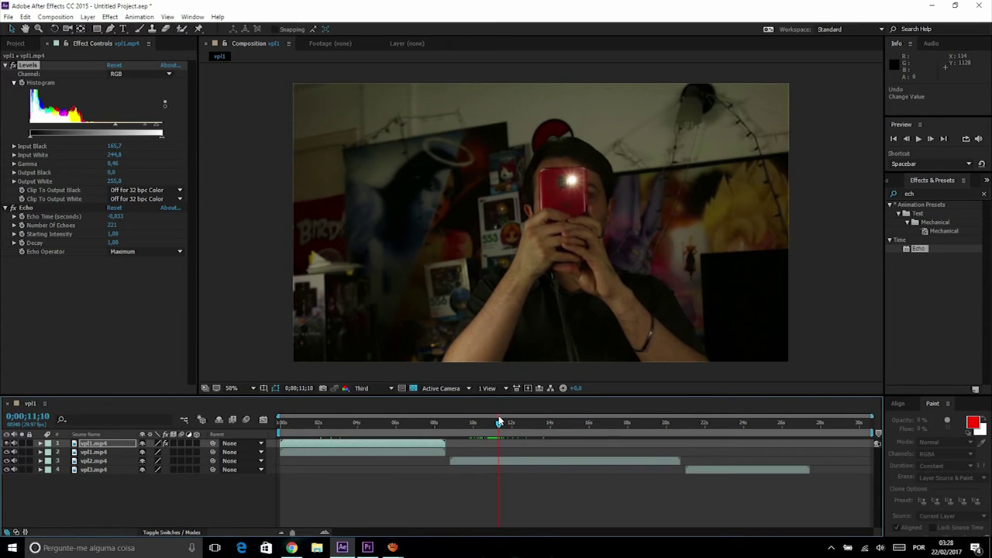
{"action": "left_click", "coordinate": [514, 461]}
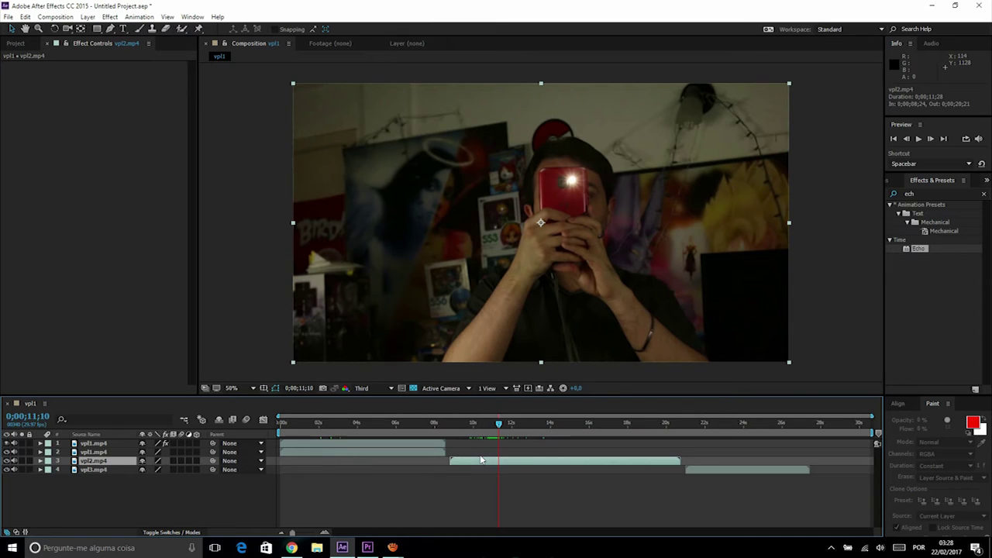
{"action": "key", "text": "ctrl+d"}
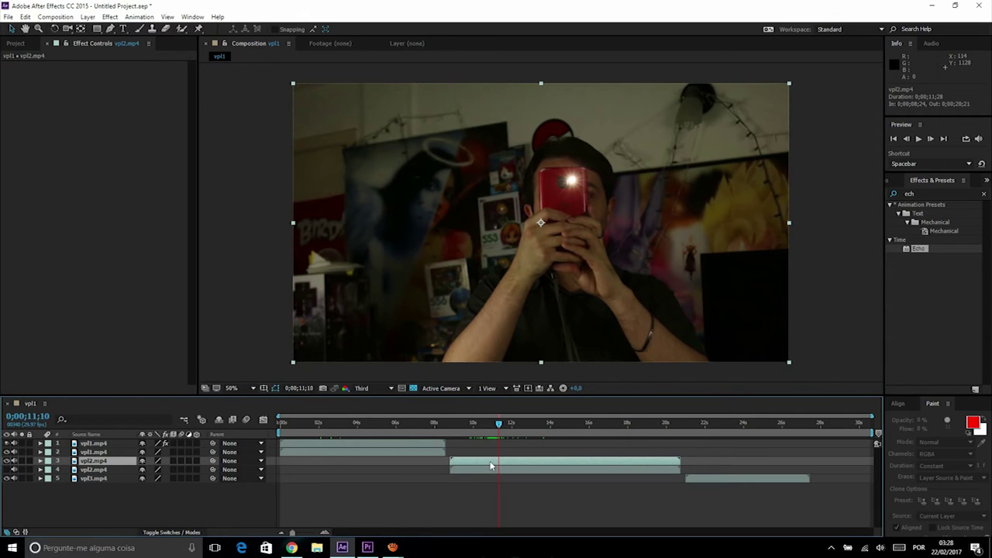
Step: Find the Levels effect and apply it to the upper vpl2.mp4 layer
{"action": "left_click", "coordinate": [941, 180]}
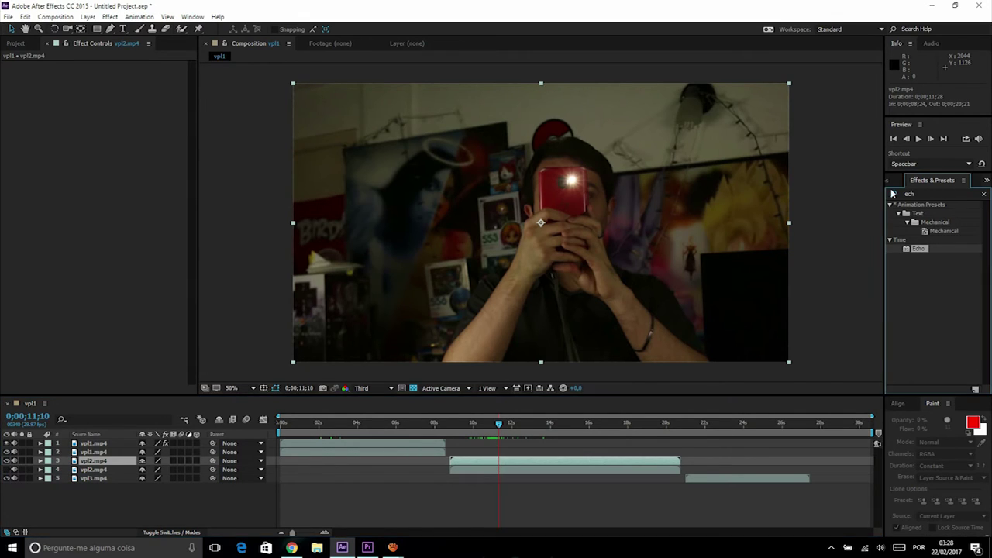
{"action": "left_click", "coordinate": [922, 193]}
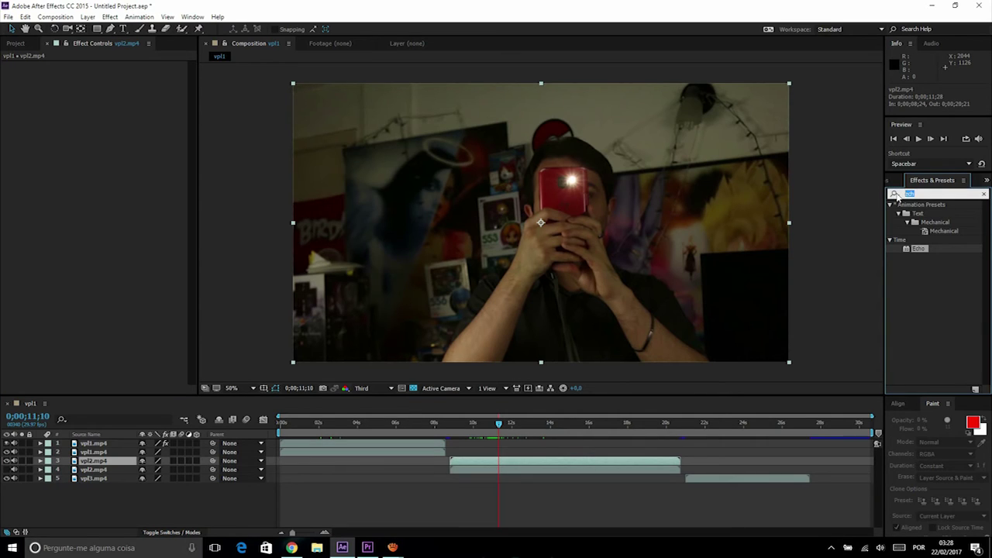
{"action": "type", "text": "level"}
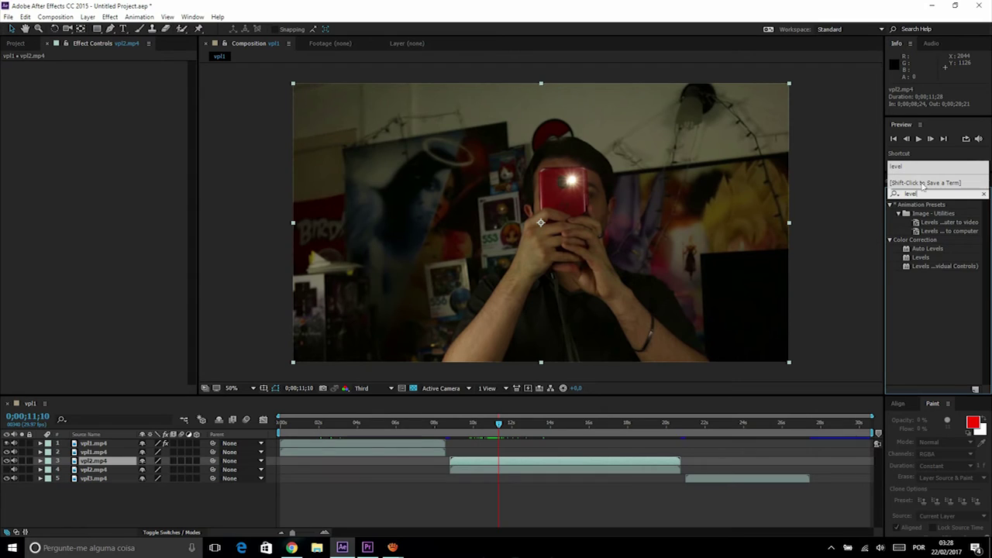
{"action": "left_click_drag", "start_coordinate": [926, 257], "coordinate": [540, 459]}
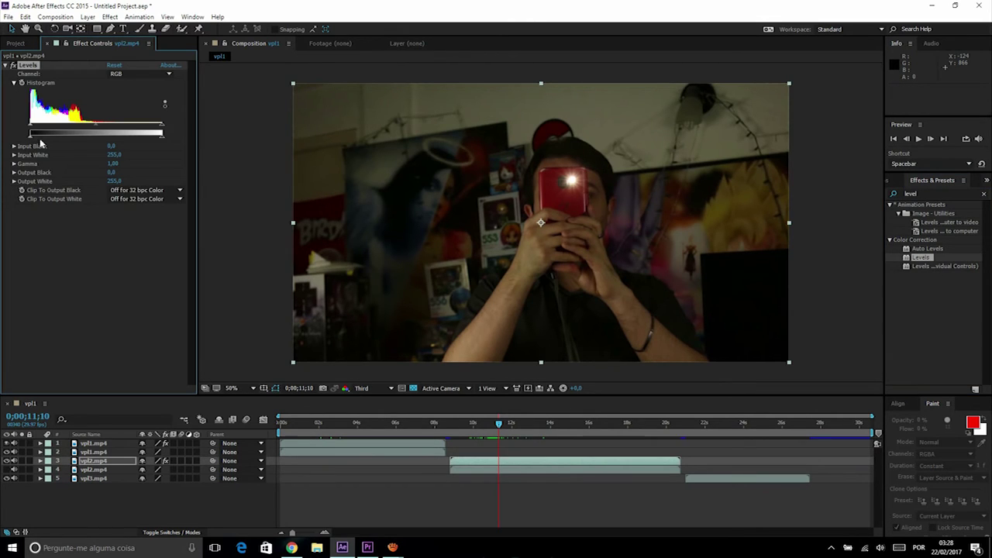
Step: Set the Levels Input Black to 160,6 and Gamma to 1,12 on the upper vpl2.mp4 layer
{"action": "left_click_drag", "start_coordinate": [111, 145], "coordinate": [140, 143]}
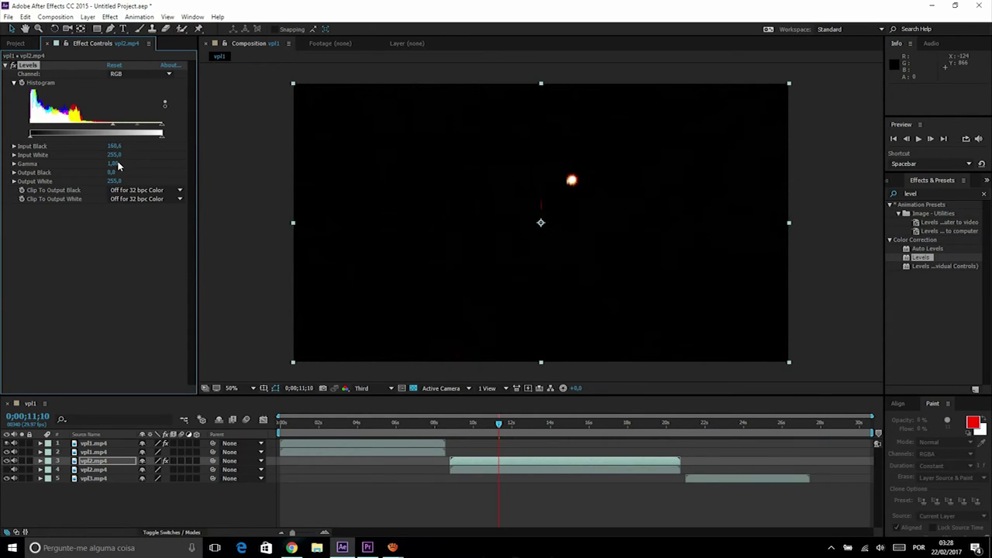
{"action": "left_click", "coordinate": [124, 163]}
{"action": "left_click_drag", "start_coordinate": [101, 163], "coordinate": [114, 163]}
Step: Find the Echo effect and apply it to the upper vpl2.mp4 layer
{"action": "left_click", "coordinate": [941, 194]}
{"action": "type", "text": "ec"}
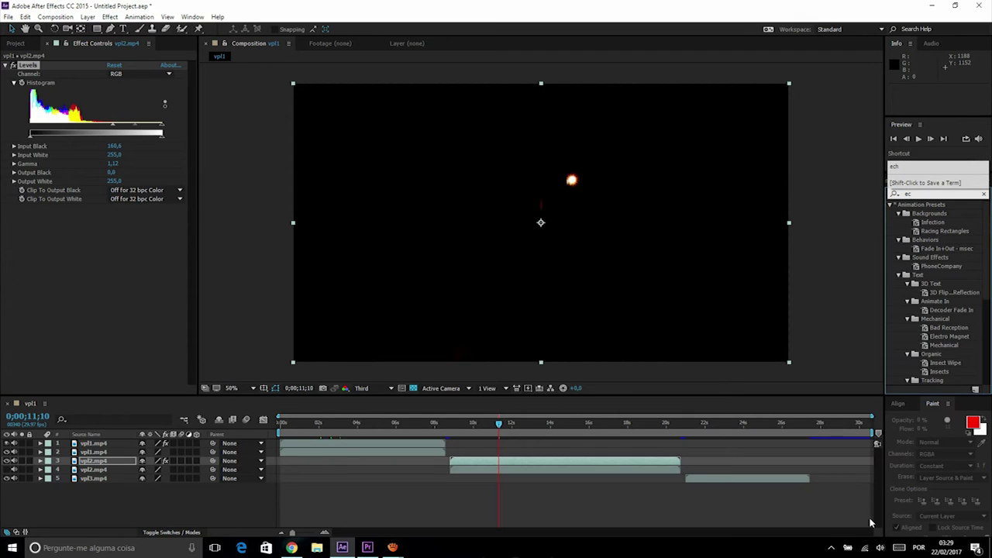
{"action": "left_click", "coordinate": [899, 548]}
{"action": "left_click", "coordinate": [483, 444]}
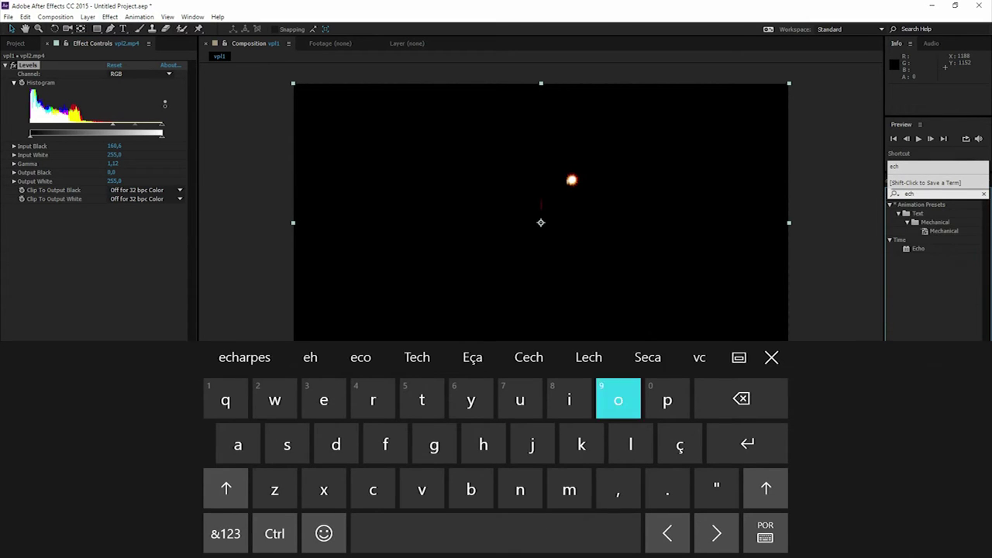
{"action": "left_click", "coordinate": [618, 399]}
{"action": "left_click", "coordinate": [771, 357]}
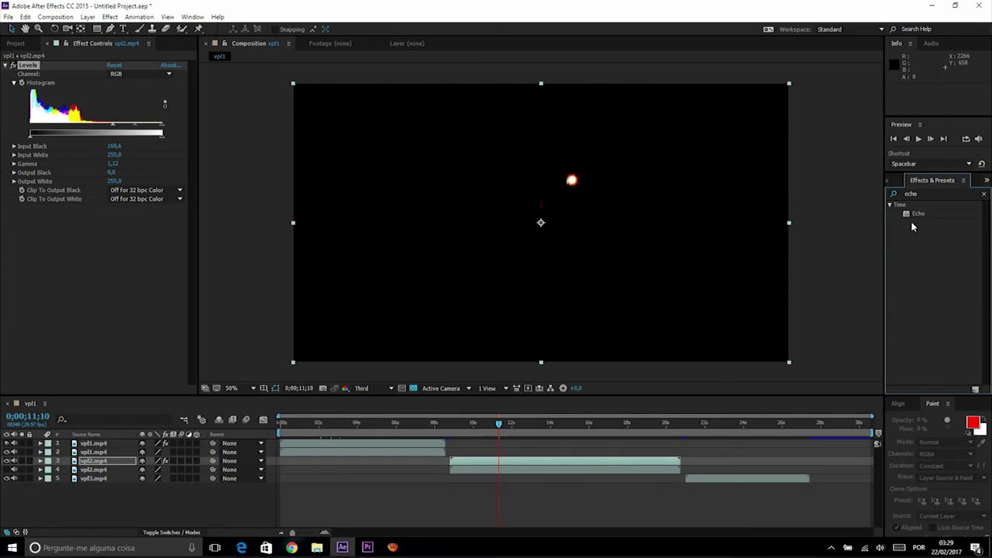
{"action": "left_click_drag", "start_coordinate": [917, 213], "coordinate": [526, 457]}
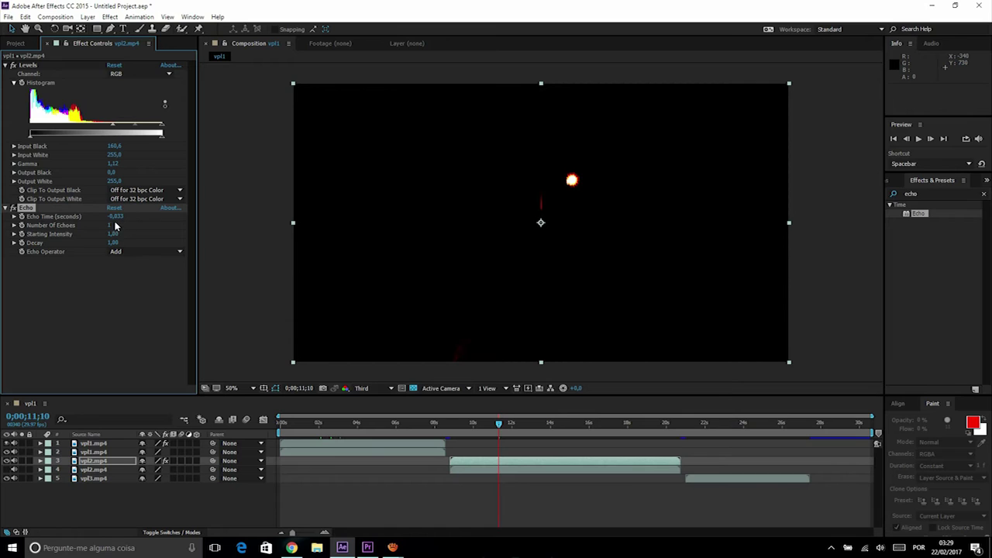
Step: Set the Number Of Echoes to 173 on the upper vpl2.mp4 layer and check the vpl1.mp4 trail at 0;00;00;13 for comparison
{"action": "left_click_drag", "start_coordinate": [150, 225], "coordinate": [194, 217]}
{"action": "left_click", "coordinate": [370, 421]}
{"action": "left_click_drag", "start_coordinate": [300, 420], "coordinate": [288, 419]}
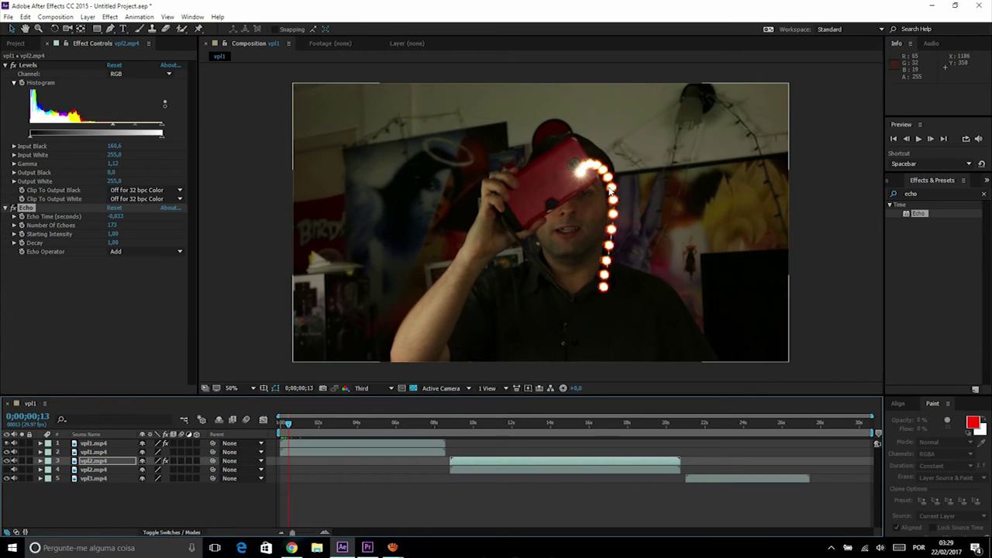
Step: Return to 0;00;11;24 and set the upper vpl2.mp4 layer's blending mode to Screen
{"action": "left_click", "coordinate": [499, 424]}
{"action": "left_click", "coordinate": [508, 424]}
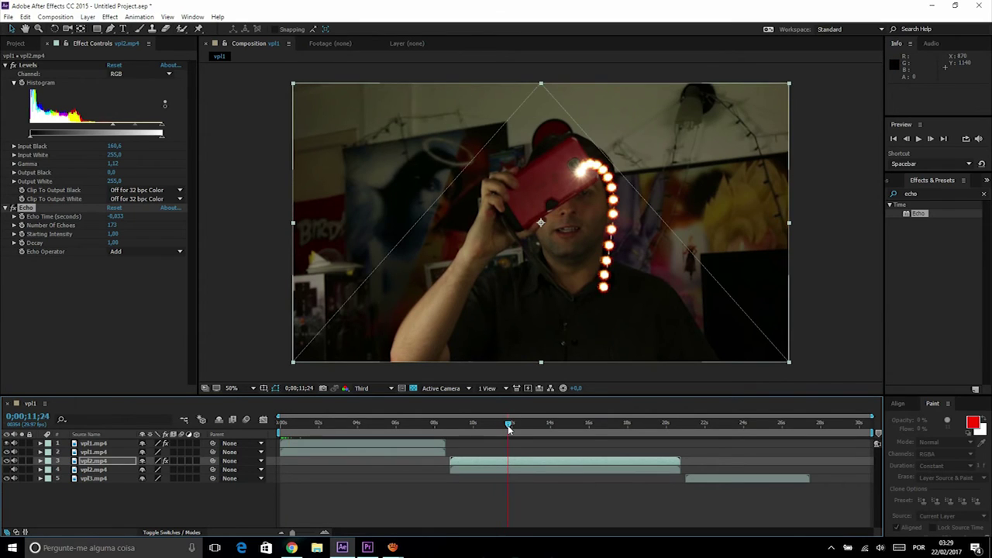
{"action": "left_click", "coordinate": [522, 462]}
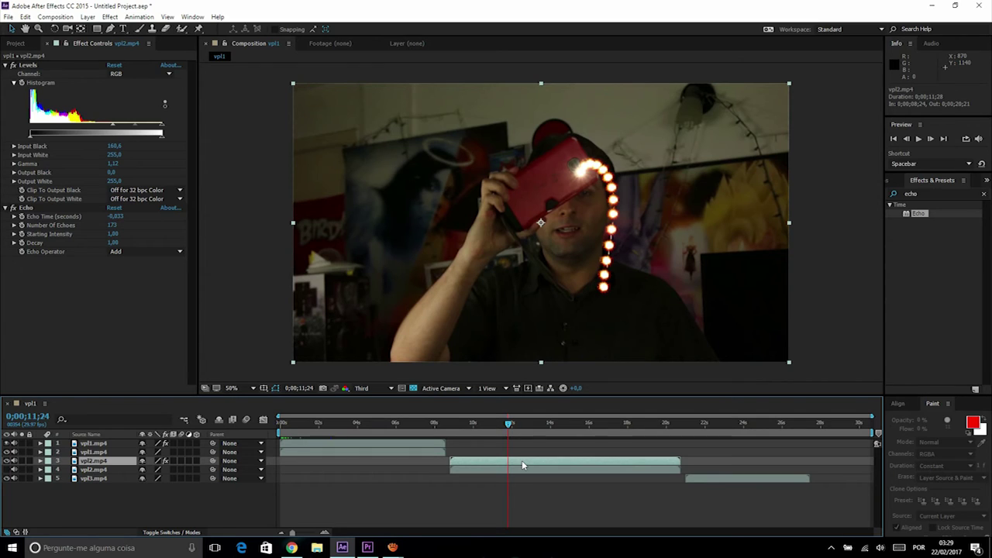
{"action": "left_click", "coordinate": [92, 17]}
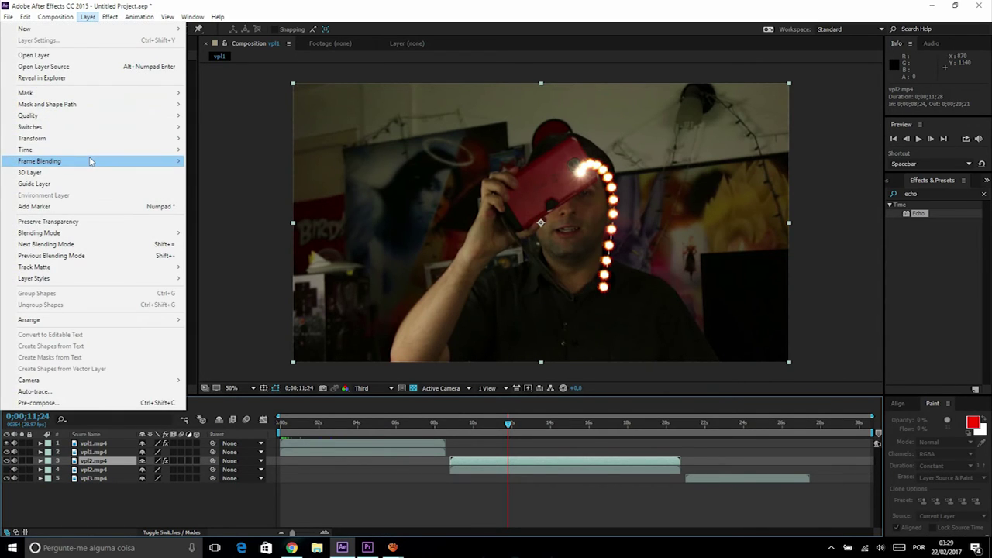
{"action": "mouse_move", "coordinate": [90, 161]}
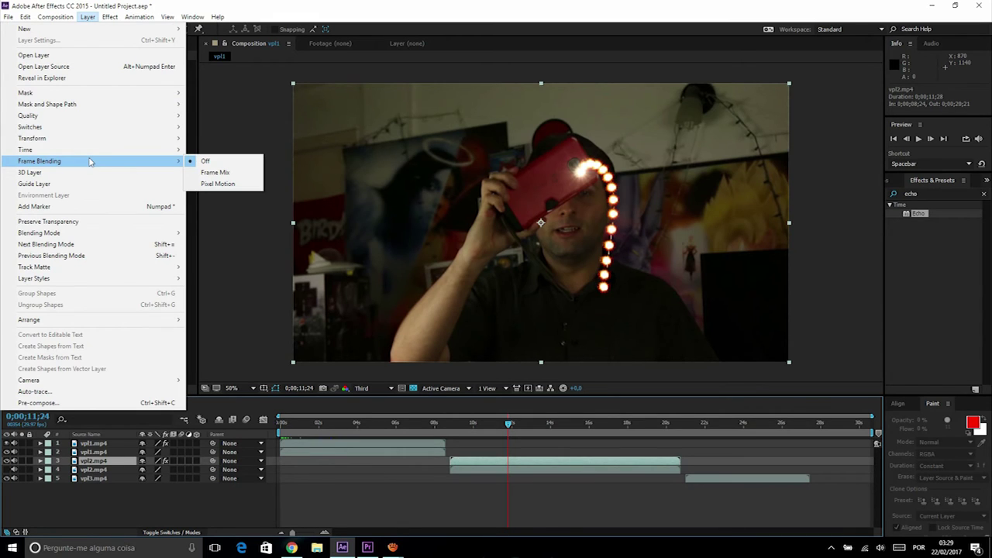
{"action": "mouse_move", "coordinate": [94, 233]}
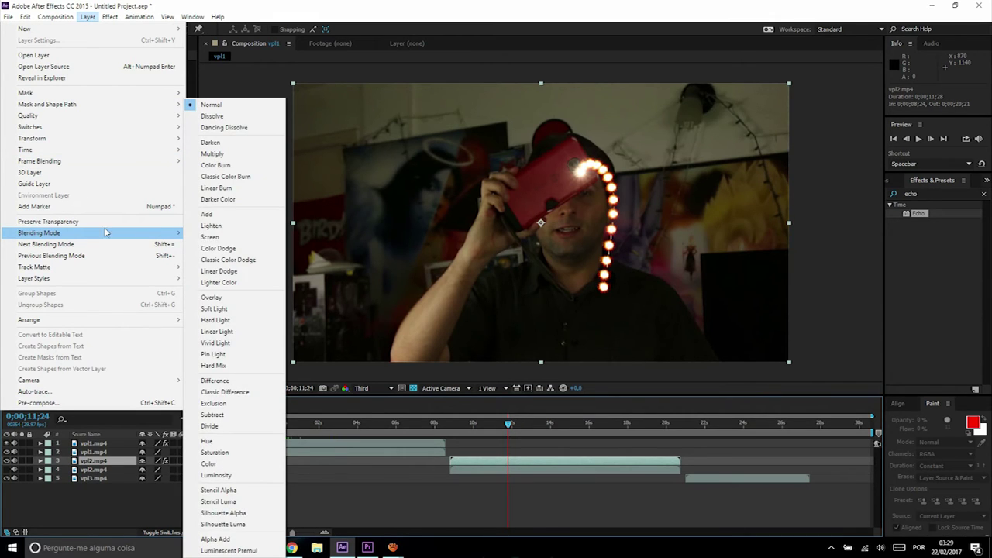
{"action": "left_click", "coordinate": [217, 238]}
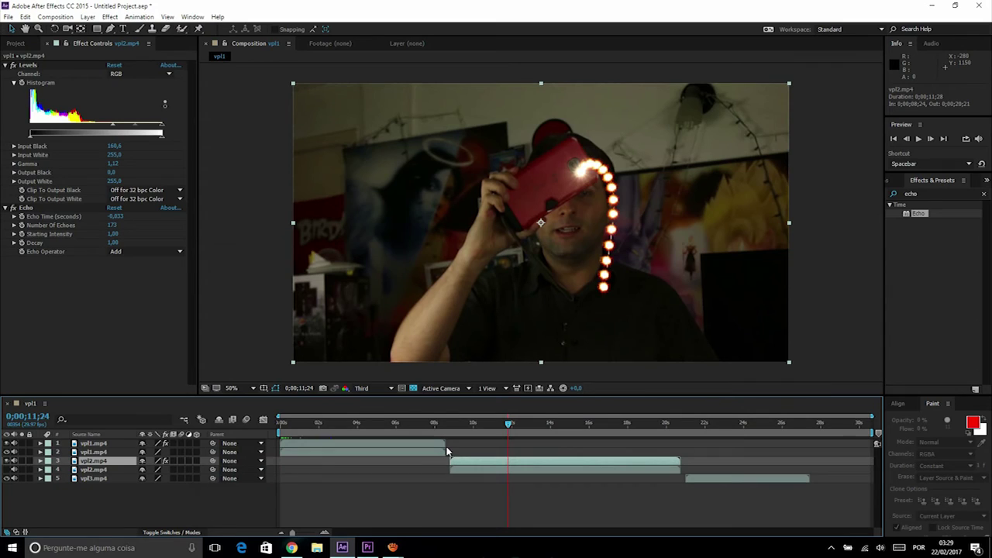
Step: Show the lower vpl2.mp4 copy again and play the second clip from 0;00;09;16 to examine its trail
{"action": "left_click_drag", "start_coordinate": [509, 424], "coordinate": [512, 425]}
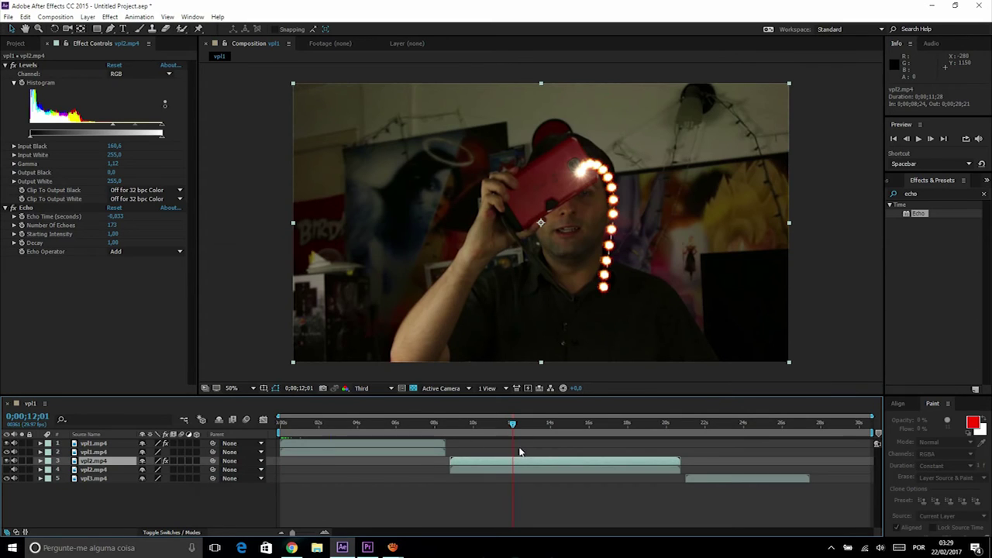
{"action": "left_click", "coordinate": [6, 476]}
{"action": "key", "text": "space"}
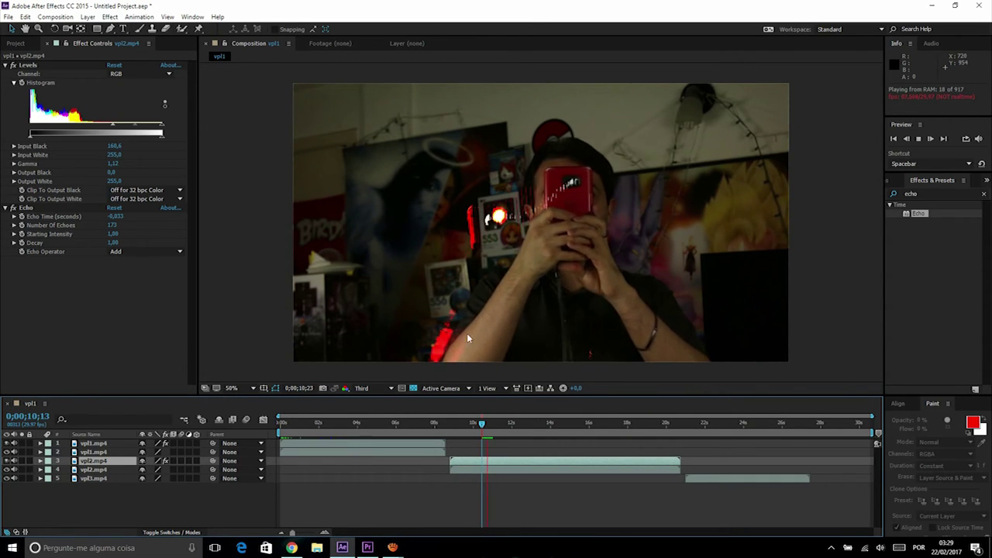
{"action": "left_click", "coordinate": [465, 423]}
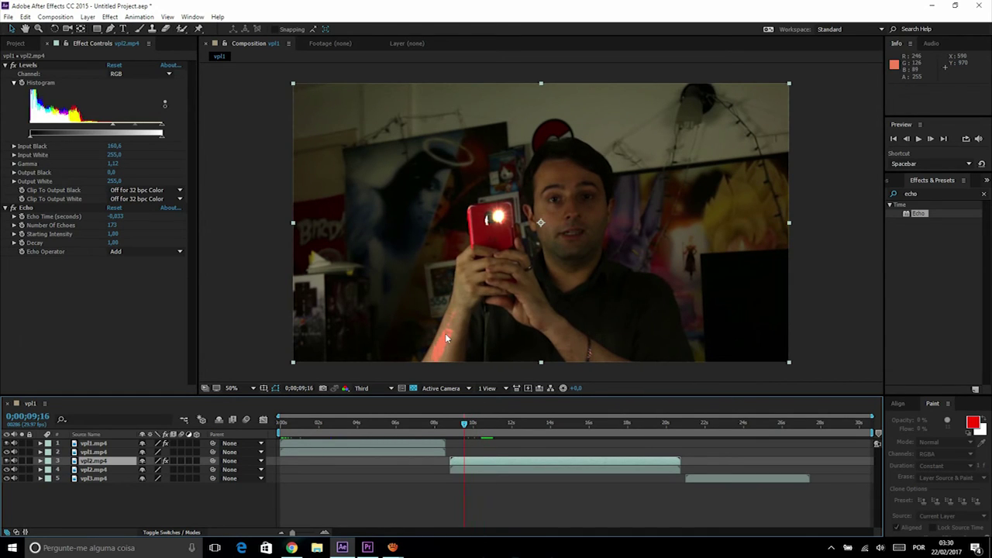
{"action": "key", "text": "space"}
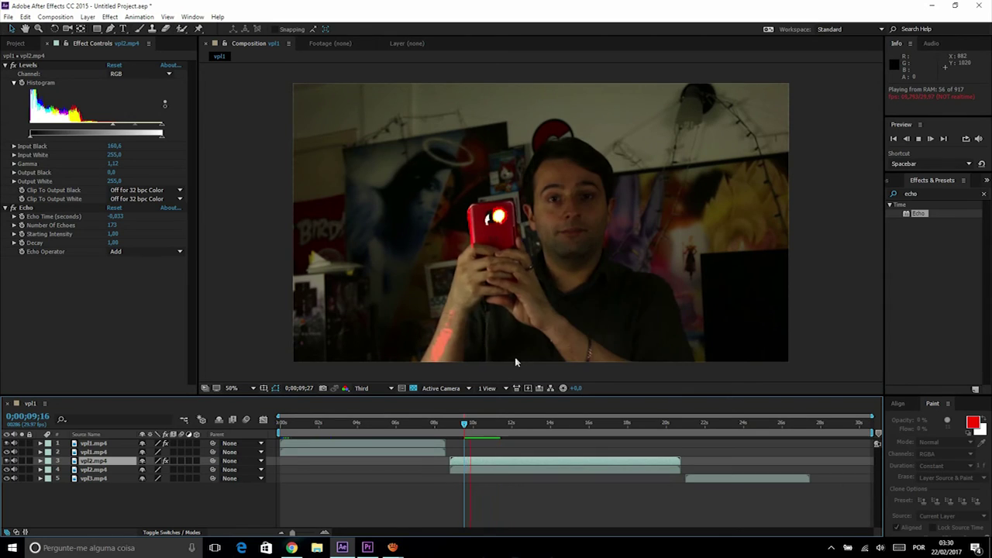
{"action": "key", "text": "space"}
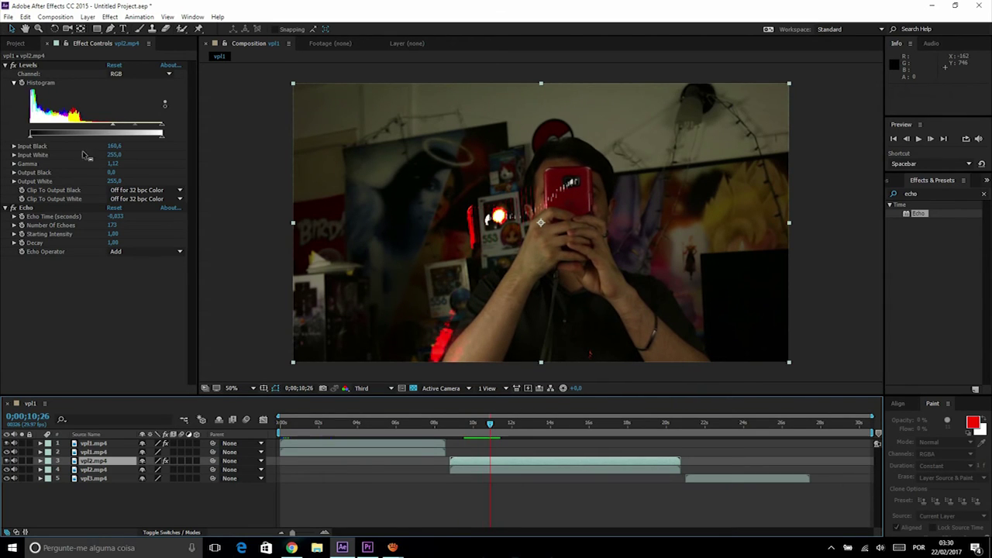
Step: Raise the Levels Input Black to 219,3 on the upper vpl2.mp4 layer and preview the trail
{"action": "mouse_move", "coordinate": [117, 147]}
{"action": "left_mouse_down"}
{"action": "mouse_move", "coordinate": [158, 145]}
{"action": "mouse_move", "coordinate": [104, 142]}
{"action": "left_mouse_up"}
{"action": "key", "text": "space"}
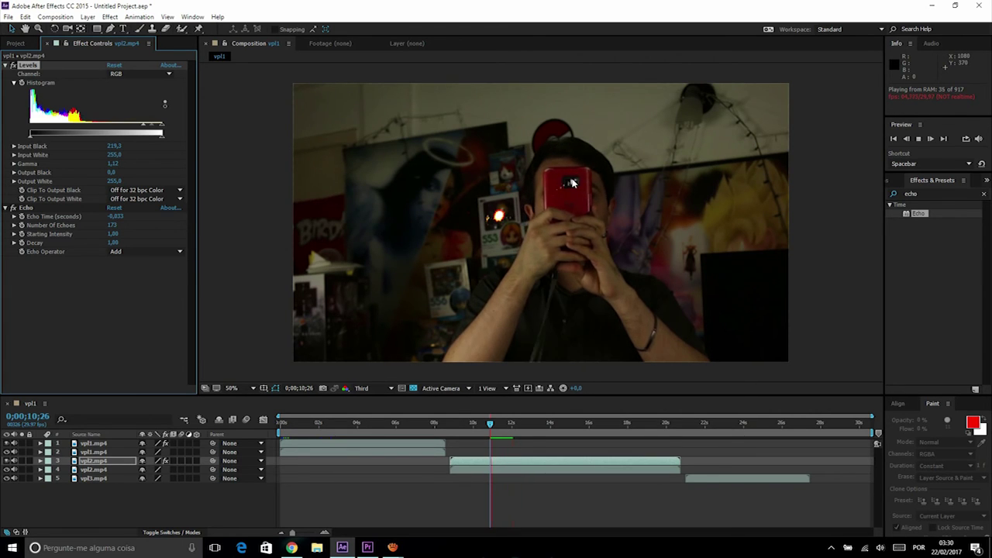
{"action": "key", "text": "space"}
Step: Move to the start of the third clip and duplicate the vpl3.mp4 layer
{"action": "left_click_drag", "start_coordinate": [705, 424], "coordinate": [692, 431]}
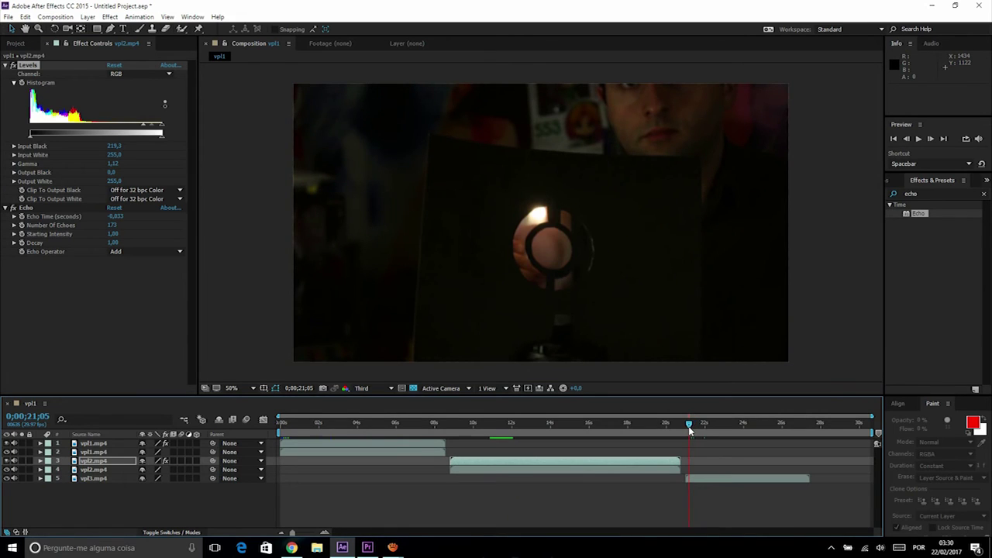
{"action": "left_click", "coordinate": [702, 482]}
{"action": "key", "text": "ctrl+d"}
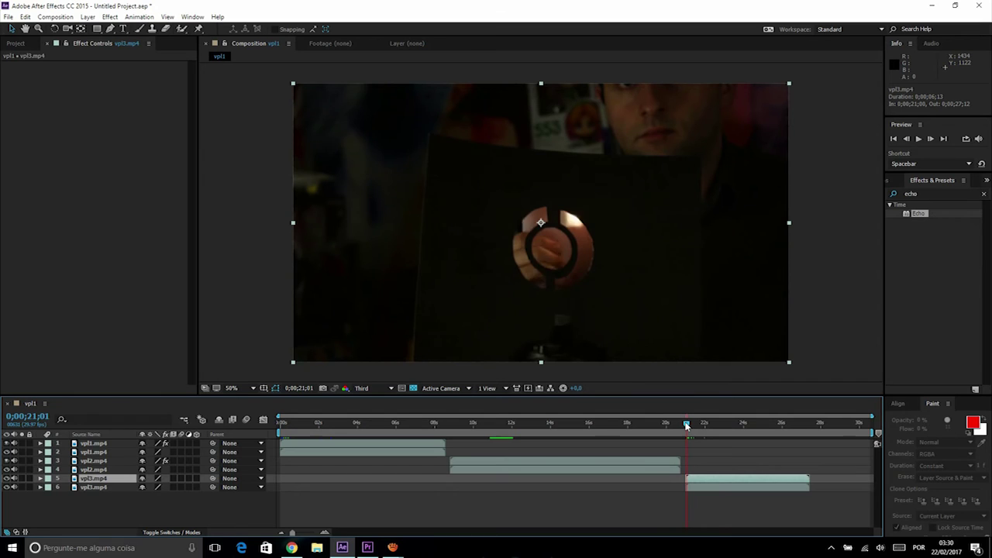
Step: Move to 0;00;21;13 and apply the Levels effect to the upper vpl3.mp4 layer
{"action": "left_click_drag", "start_coordinate": [686, 425], "coordinate": [694, 432]}
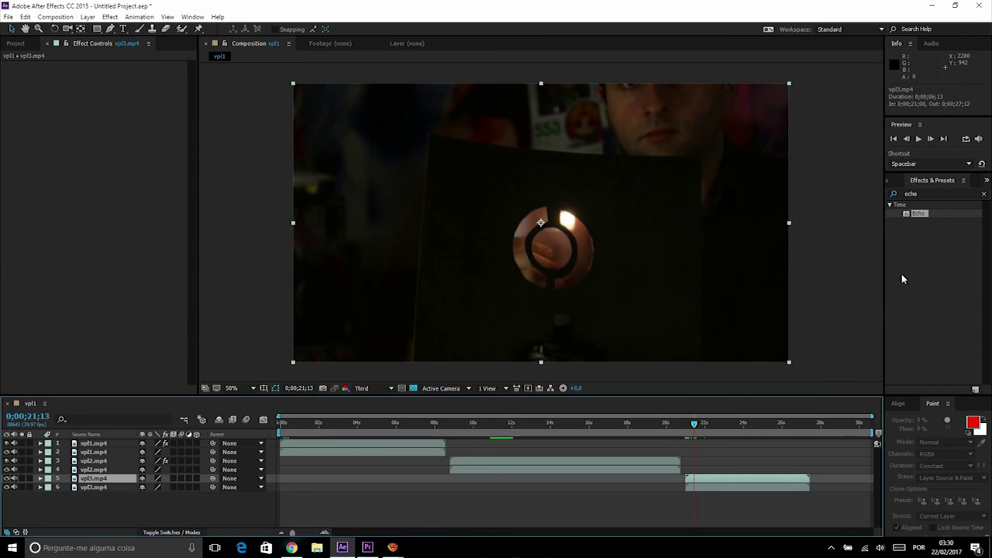
{"action": "left_click", "coordinate": [922, 195]}
{"action": "type", "text": "level"}
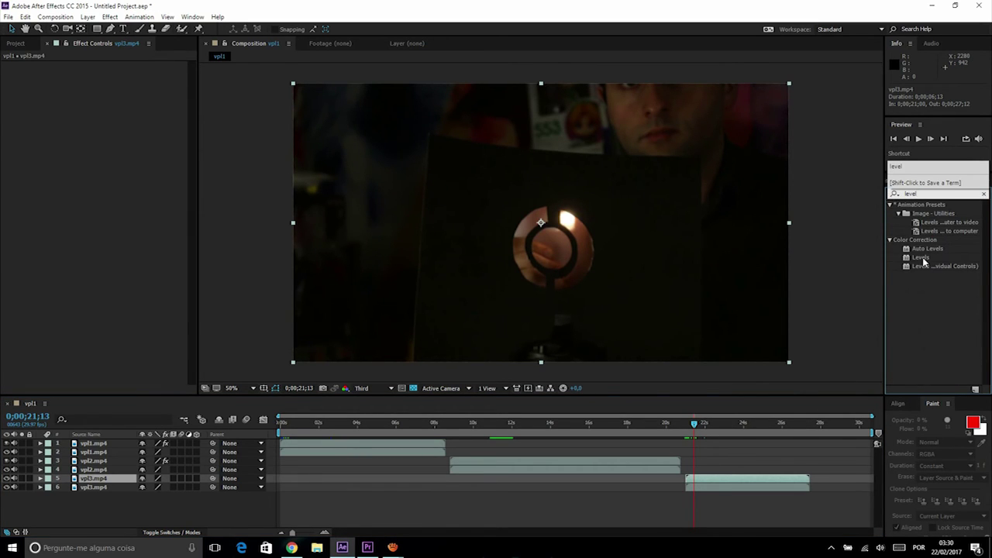
{"action": "left_click_drag", "start_coordinate": [923, 262], "coordinate": [713, 482]}
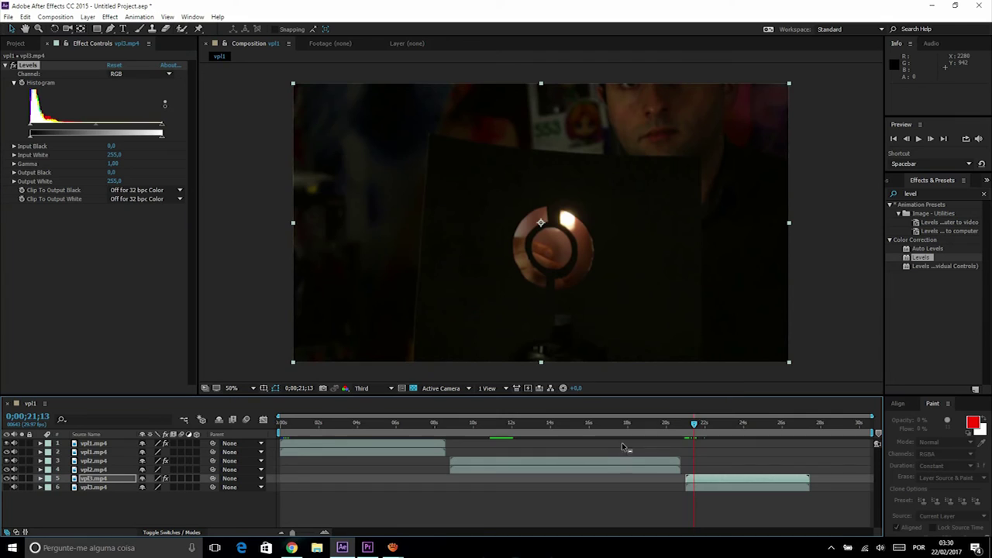
Step: Change the Echo Operator on the upper vpl2.mp4 layer to Maximum
{"action": "left_click", "coordinate": [608, 463]}
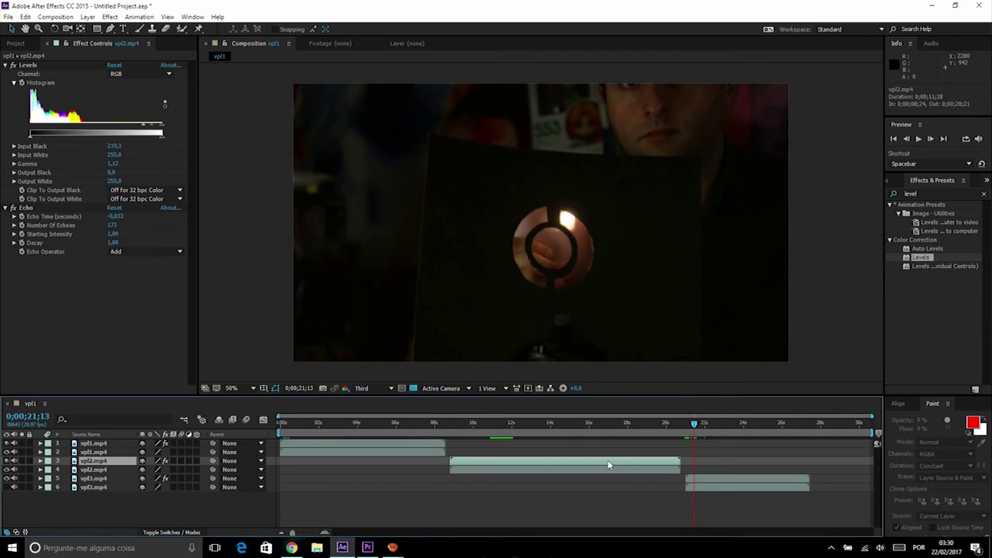
{"action": "left_click", "coordinate": [138, 250]}
{"action": "left_click", "coordinate": [139, 274]}
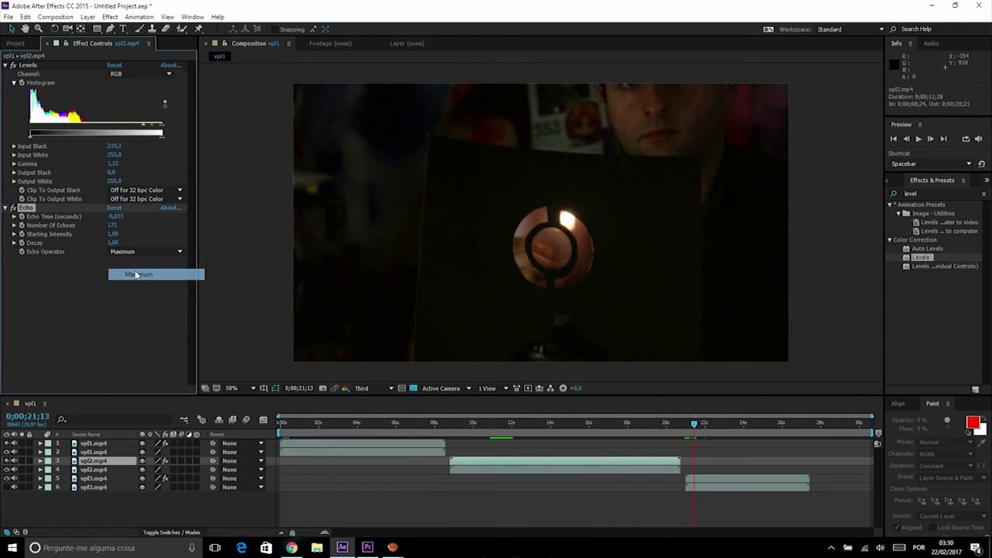
Step: Raise the Levels Input Black to 117,3 on the upper vpl3.mp4 layer and apply the Echo effect to it twice
{"action": "left_click", "coordinate": [727, 482]}
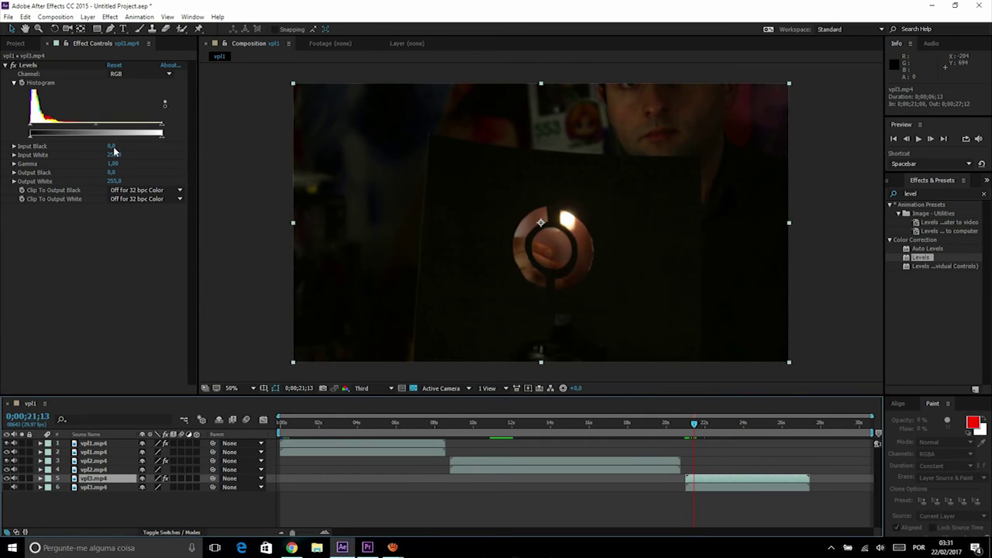
{"action": "left_click_drag", "start_coordinate": [112, 146], "coordinate": [135, 146]}
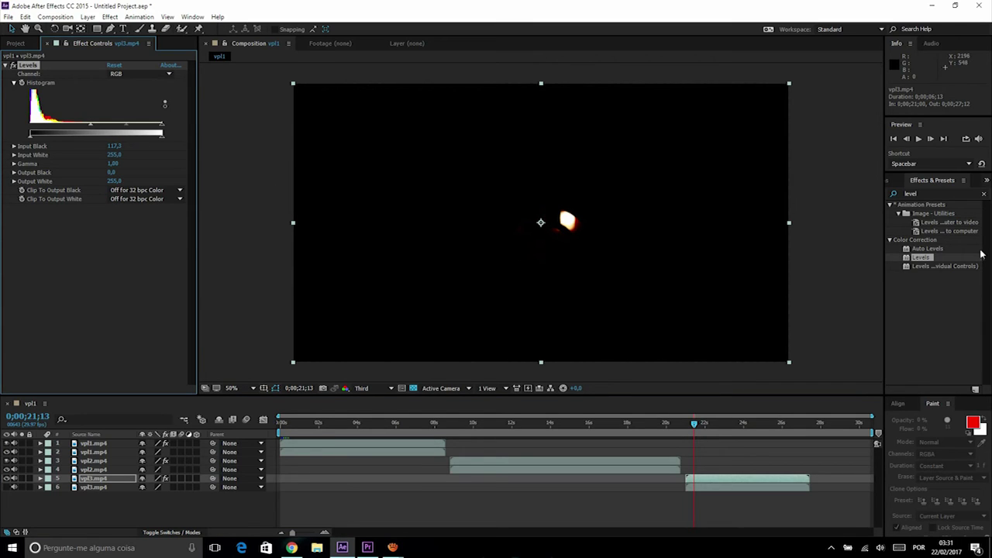
{"action": "left_click", "coordinate": [943, 194]}
{"action": "type", "text": "ec"}
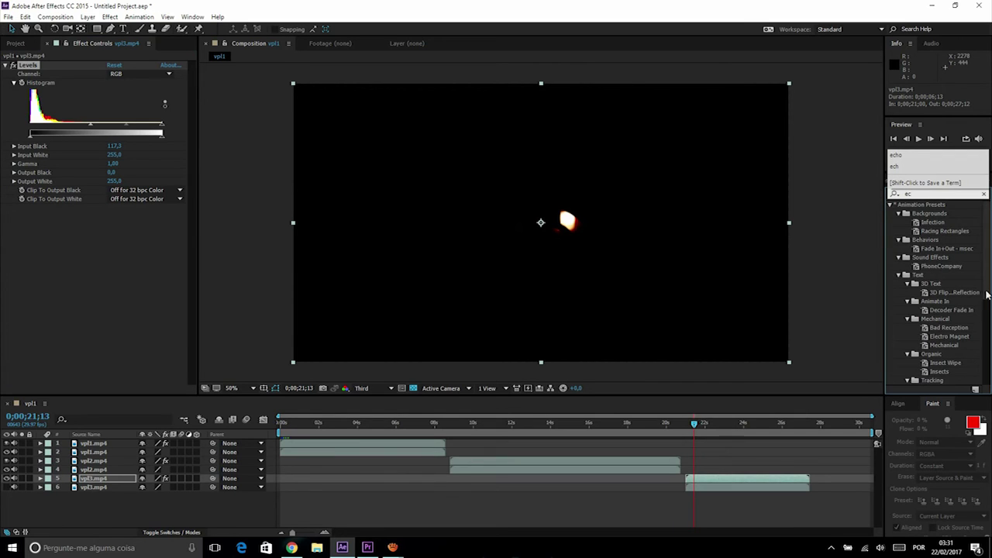
{"action": "scroll", "coordinate": [943, 334], "scroll_direction": "down", "scroll_amount": 2}
{"action": "left_click", "coordinate": [899, 547]}
{"action": "left_click", "coordinate": [483, 444]}
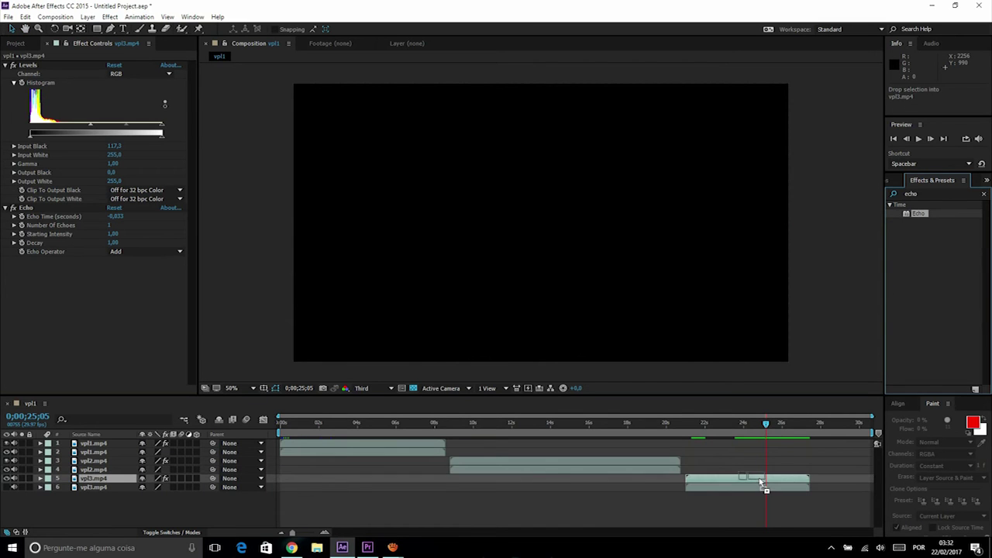
{"action": "key", "text": "ctrl+d"}
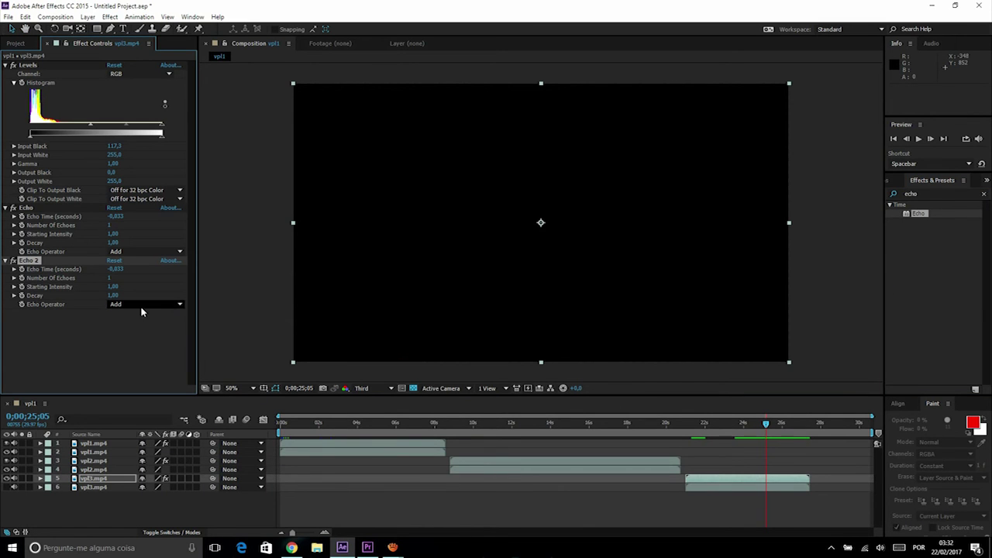
Step: Set the second Echo effect on the upper vpl3.mp4 layer to 194 echoes with the Maximum operator
{"action": "left_click_drag", "start_coordinate": [109, 276], "coordinate": [174, 274]}
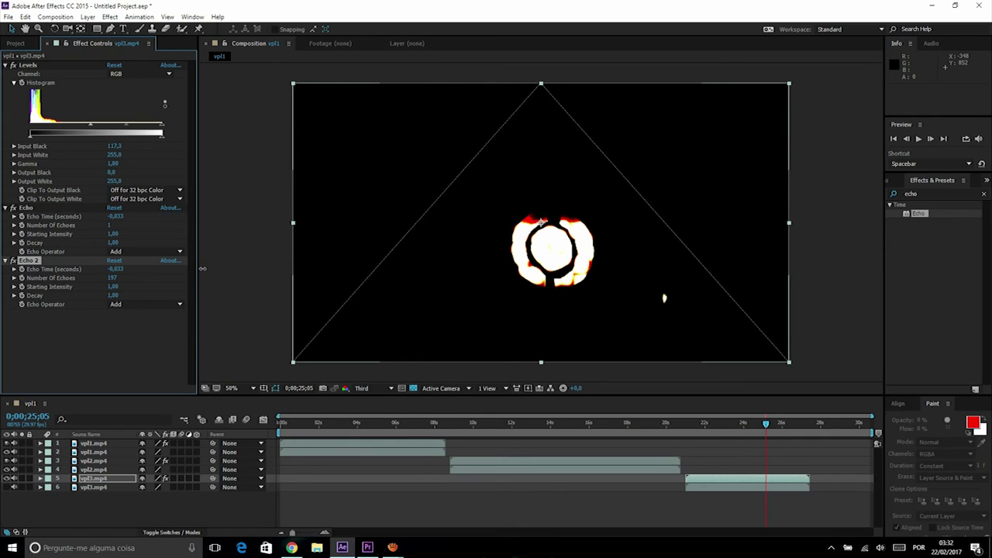
{"action": "left_click", "coordinate": [169, 304]}
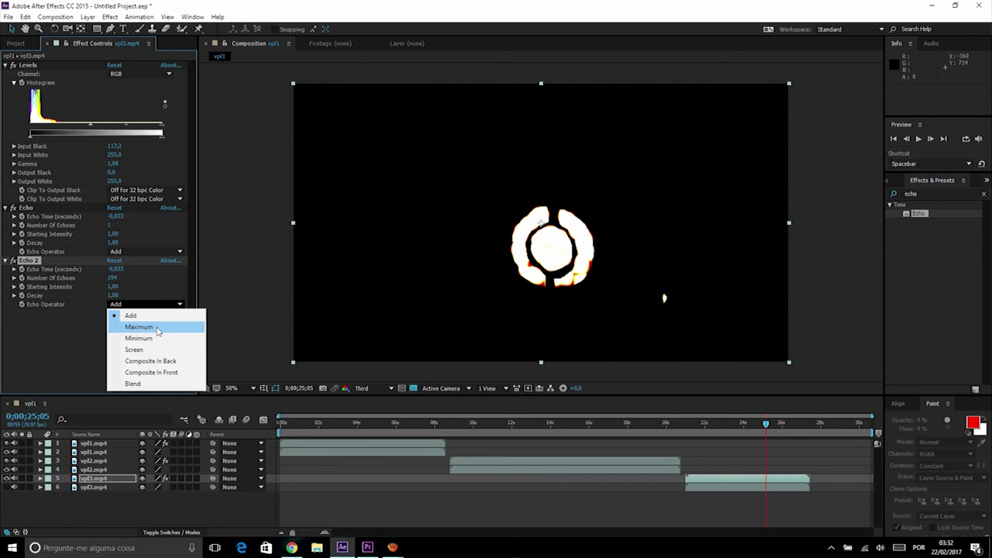
{"action": "left_click", "coordinate": [153, 327]}
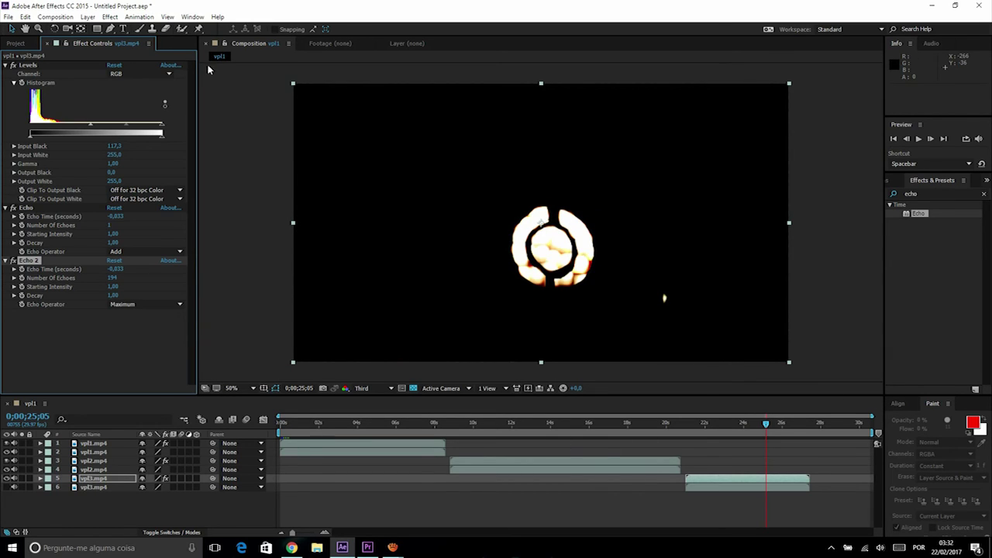
Step: Set the upper vpl3.mp4 layer's blending mode to Screen and show the lower vpl3.mp4 copy again
{"action": "left_click", "coordinate": [87, 16]}
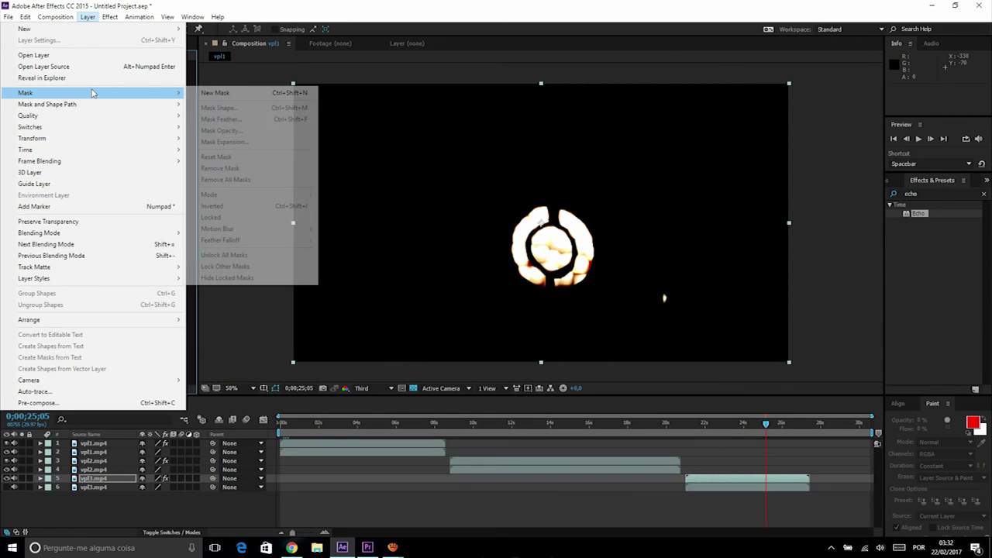
{"action": "mouse_move", "coordinate": [112, 236]}
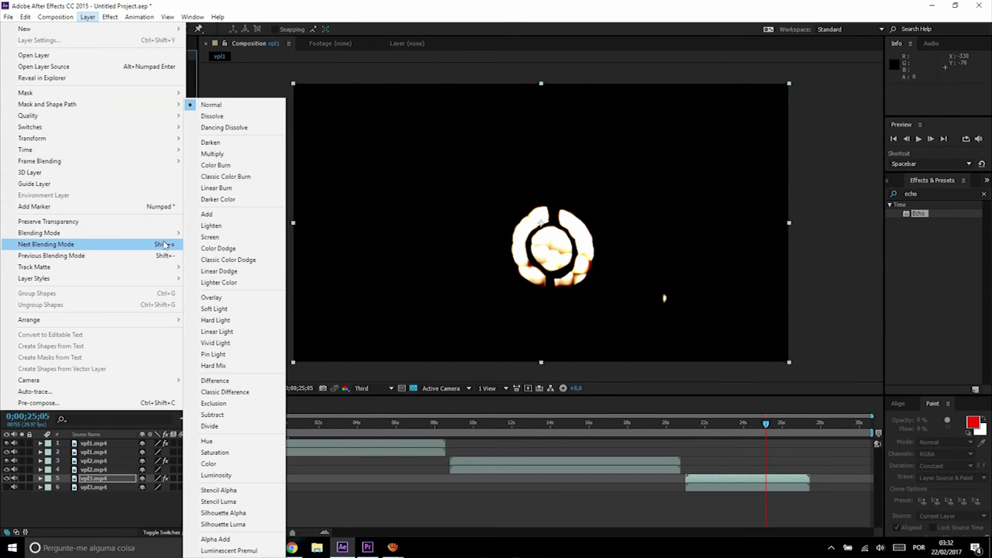
{"action": "left_click", "coordinate": [238, 237]}
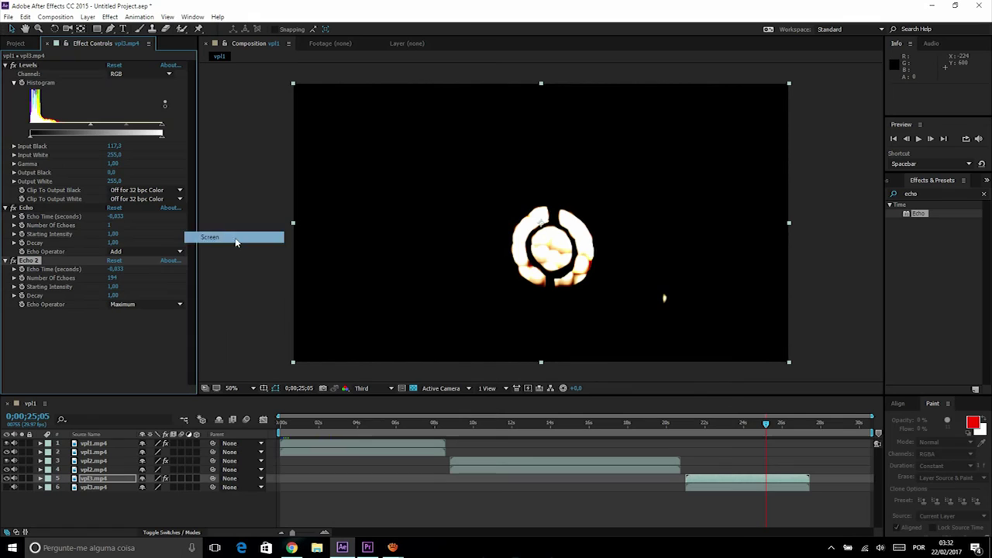
{"action": "left_click", "coordinate": [7, 487]}
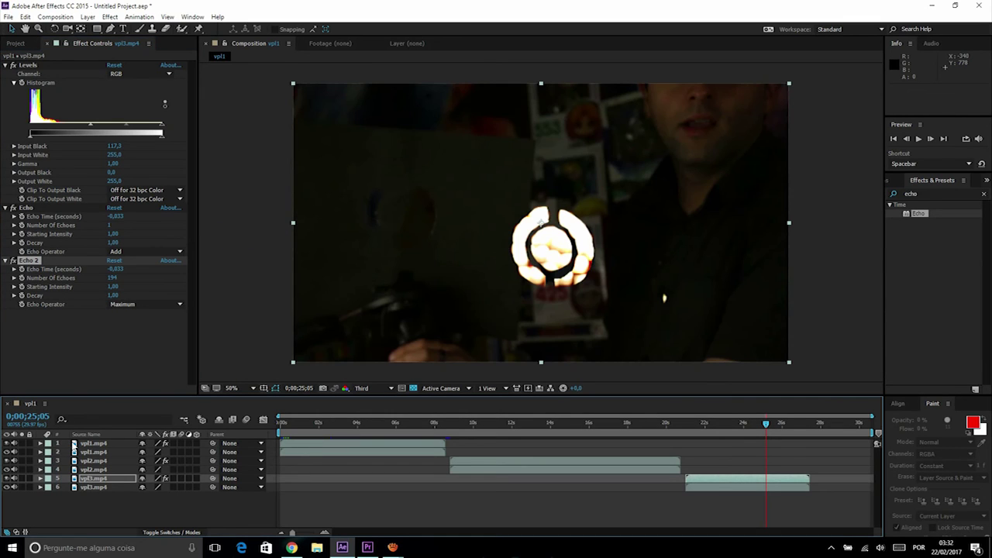
{"action": "mouse_move", "coordinate": [766, 426]}
{"action": "left_mouse_down"}
{"action": "mouse_move", "coordinate": [714, 425]}
{"action": "mouse_move", "coordinate": [772, 423]}
{"action": "left_mouse_up"}
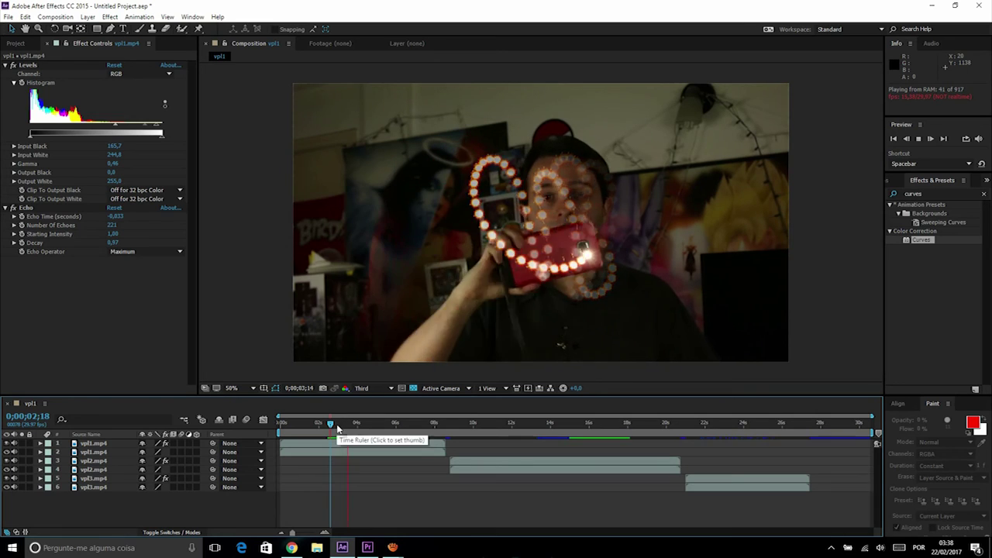
Step: Lower the Echo Decay on the upper vpl1.mp4 layer to 0,60 and preview the fading trail
{"action": "key", "text": "space"}
{"action": "left_click_drag", "start_coordinate": [115, 243], "coordinate": [97, 245]}
{"action": "key", "text": "space"}
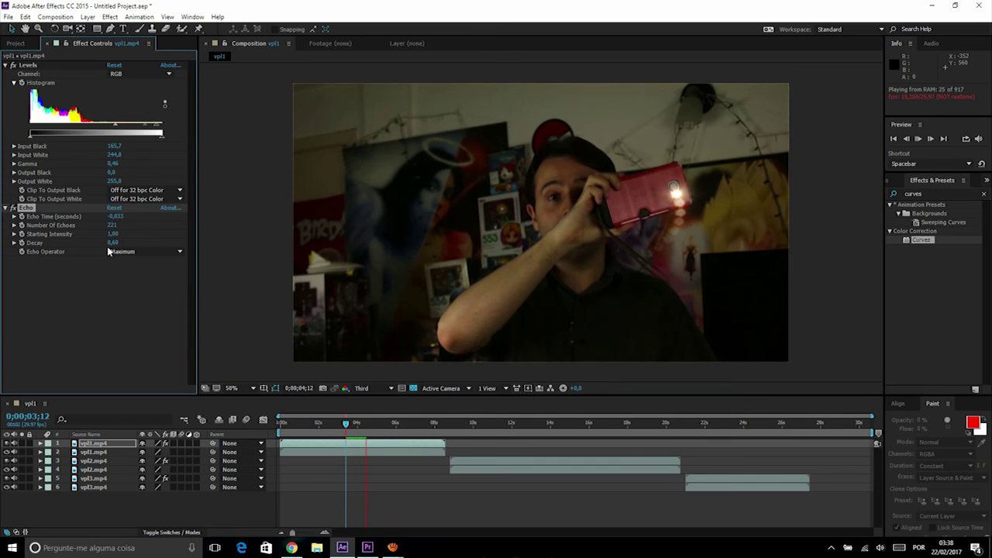
Step: Raise the Echo Decay on the upper vpl1.mp4 layer to 0,82 and play the clip from 0;00;02;22
{"action": "left_click_drag", "start_coordinate": [114, 244], "coordinate": [132, 247]}
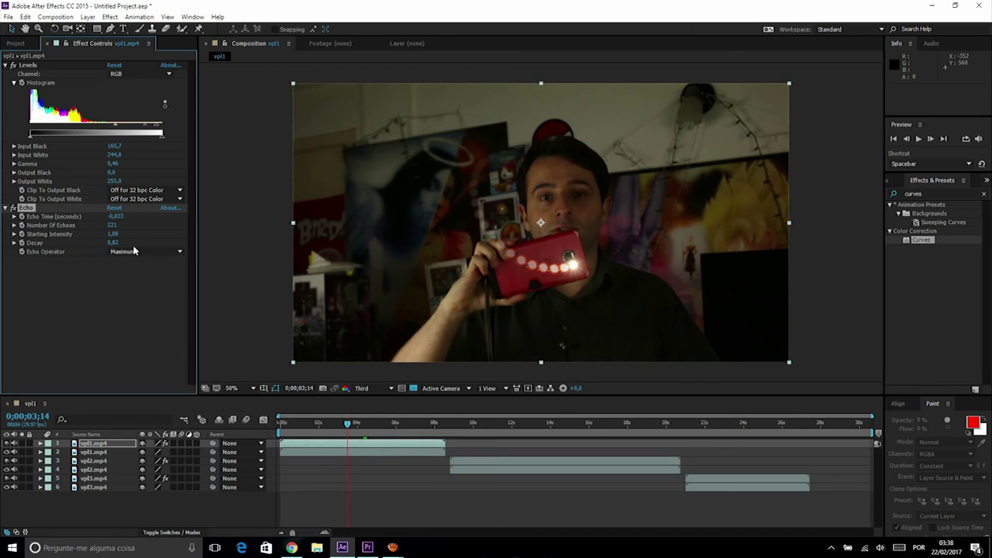
{"action": "left_click_drag", "start_coordinate": [353, 432], "coordinate": [333, 431]}
{"action": "key", "text": "space"}
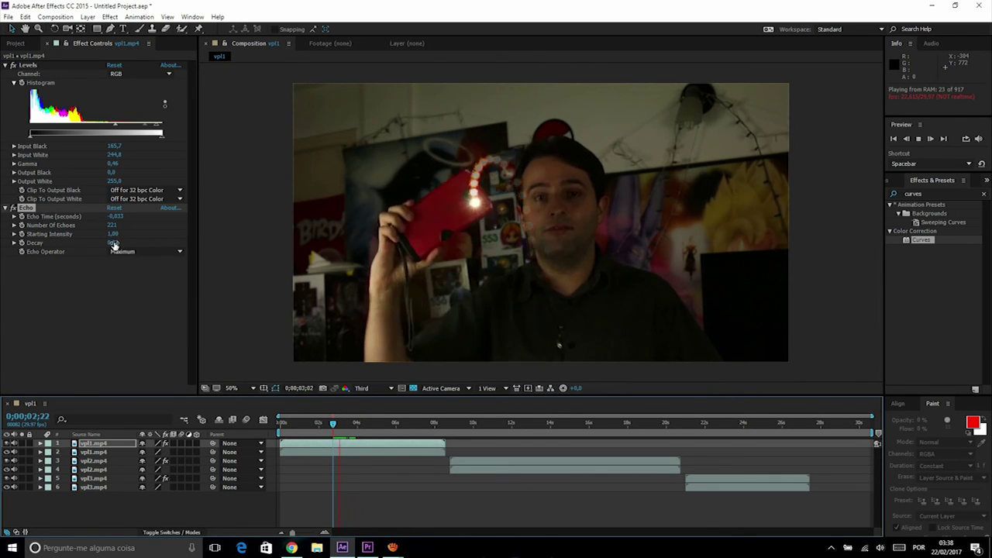
Step: Reduce the Echo Decay on the upper vpl1.mp4 layer to 0,57 and preview from 0;00;03;14
{"action": "key", "text": "space"}
{"action": "mouse_move", "coordinate": [113, 243]}
{"action": "left_mouse_down"}
{"action": "mouse_move", "coordinate": [169, 245]}
{"action": "mouse_move", "coordinate": [114, 234]}
{"action": "mouse_move", "coordinate": [163, 232]}
{"action": "mouse_move", "coordinate": [111, 241]}
{"action": "left_mouse_up"}
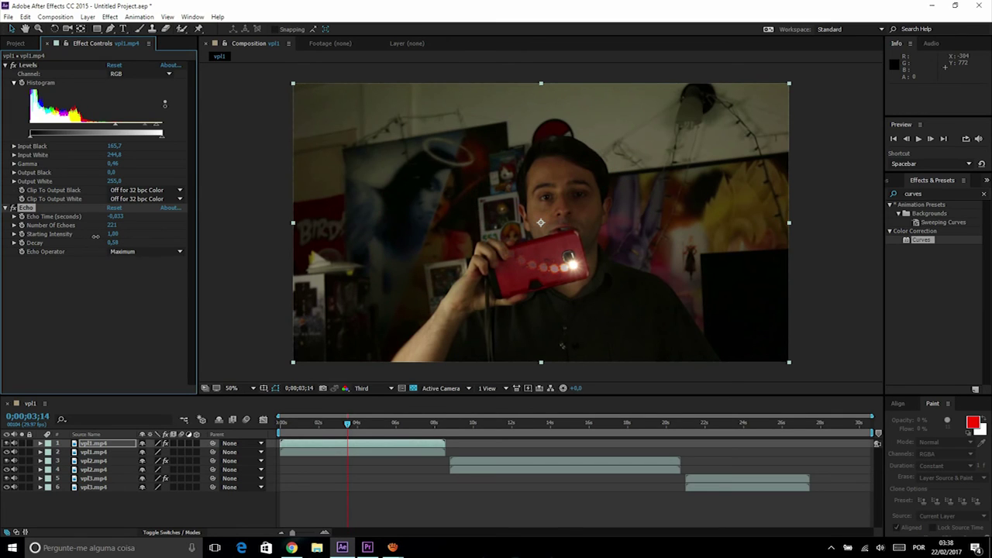
{"action": "key", "text": "space"}
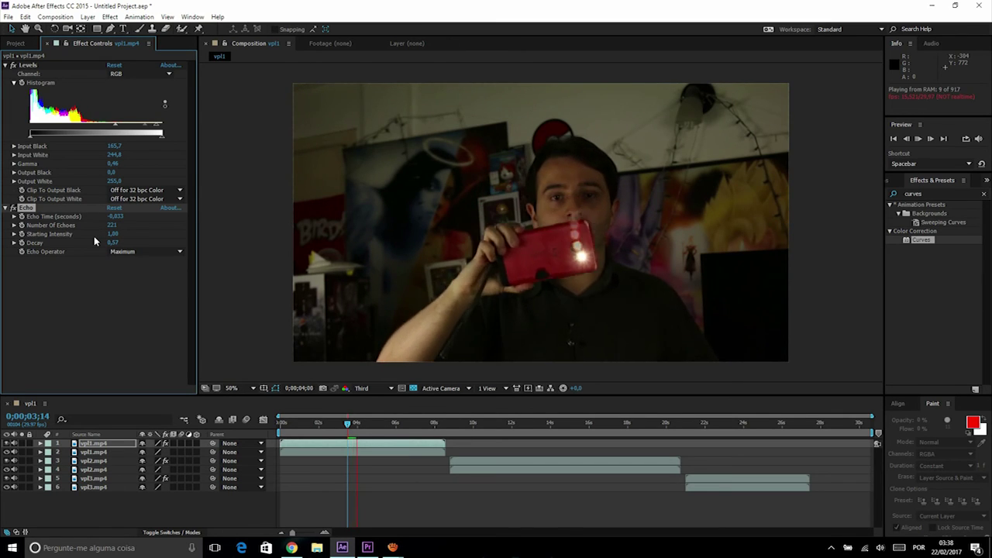
{"action": "key", "text": "space"}
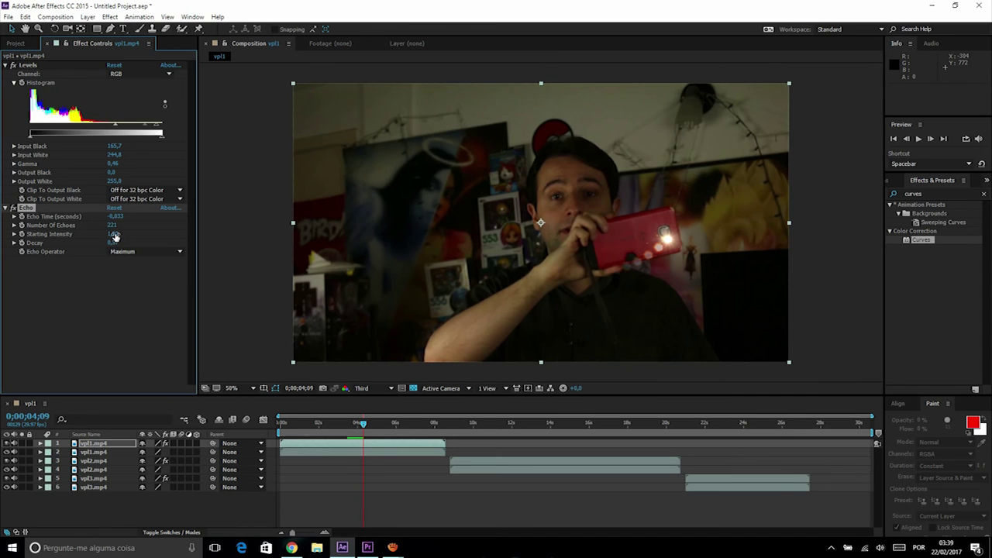
Step: Set the Echo Decay to 1,00 and the Starting Intensity to 0,70 on the upper vpl1.mp4 layer
{"action": "left_click_drag", "start_coordinate": [223, 227], "coordinate": [181, 235]}
{"action": "left_click", "coordinate": [115, 243]}
{"action": "type", "text": "1"}
{"action": "key", "text": "Return"}
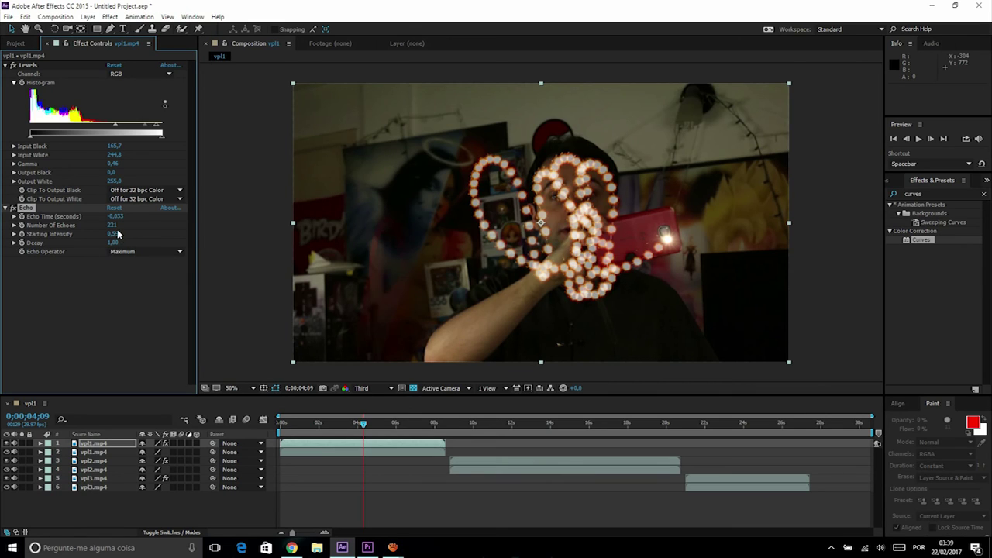
{"action": "left_click_drag", "start_coordinate": [112, 238], "coordinate": [100, 233]}
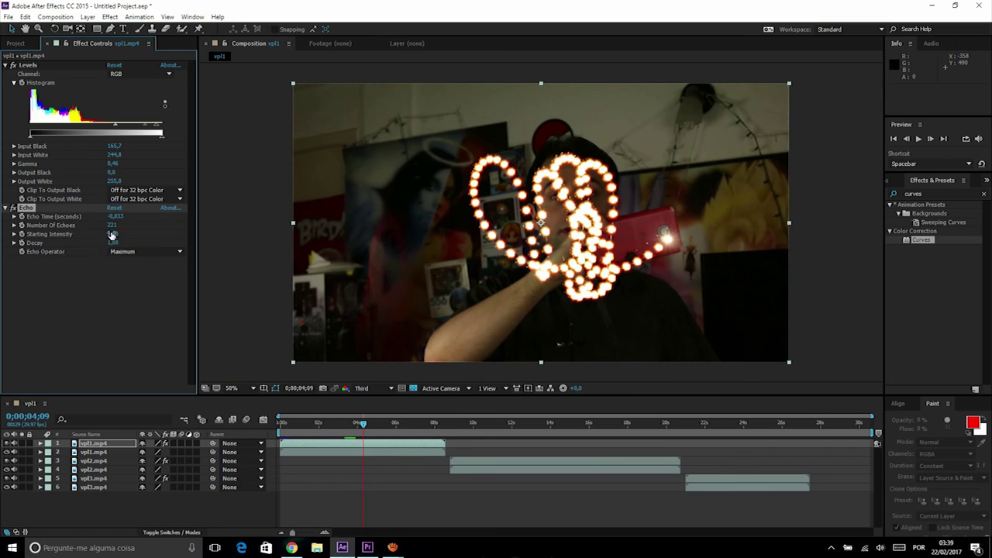
{"action": "left_click_drag", "start_coordinate": [112, 233], "coordinate": [111, 238]}
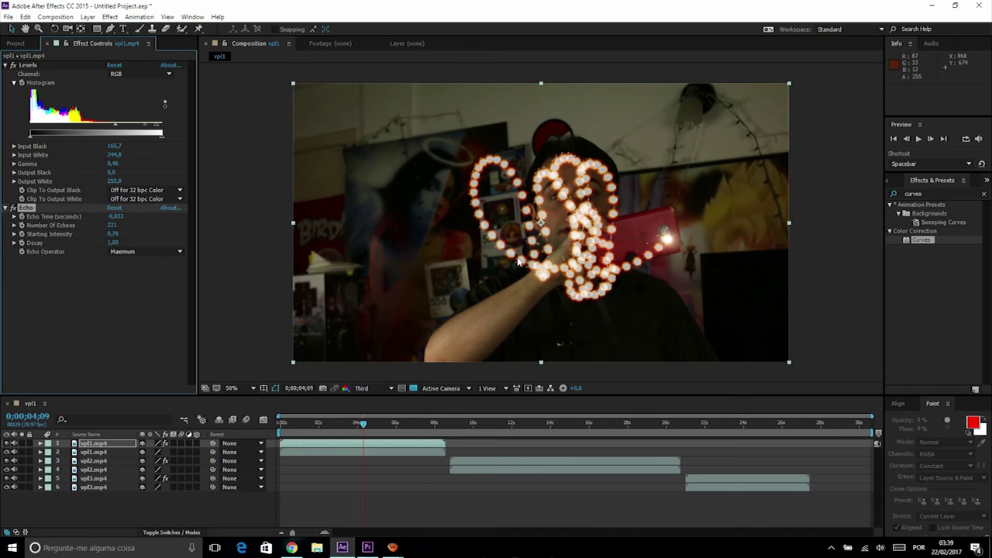